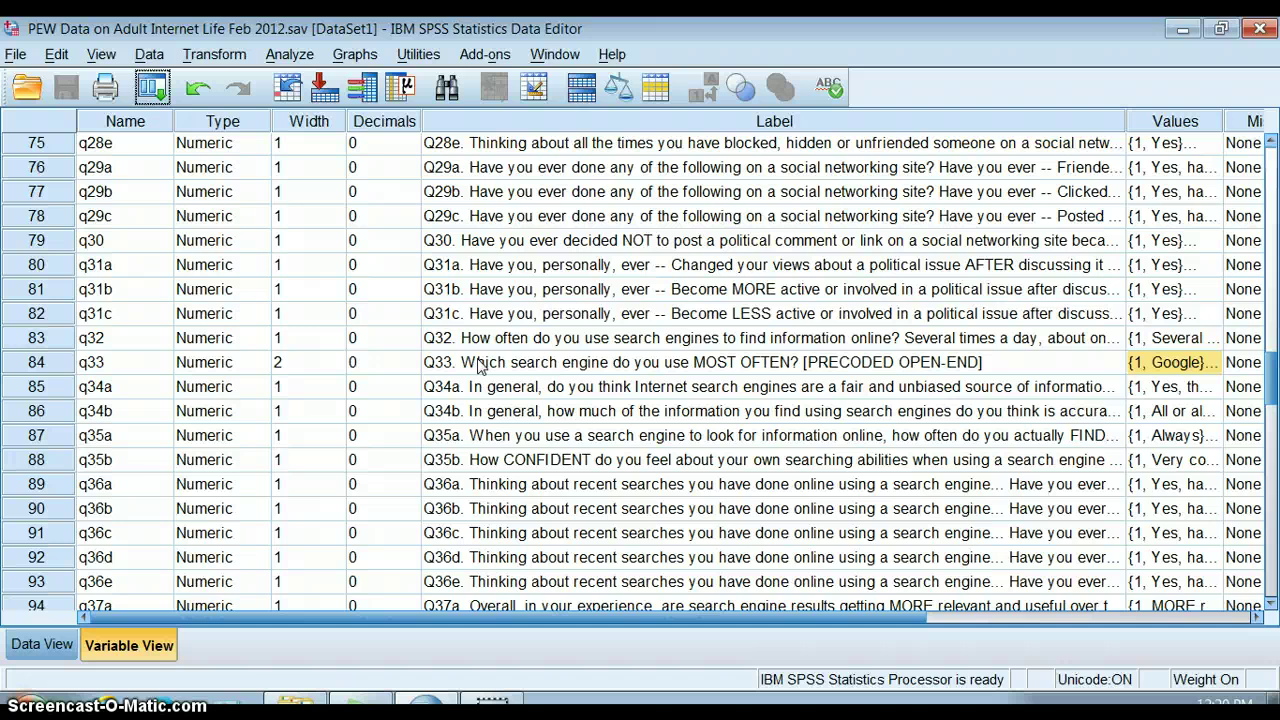
Step: Look over the value labels defined for q31b and close them unchanged
left_click(1192, 288)
left_click(1208, 289)
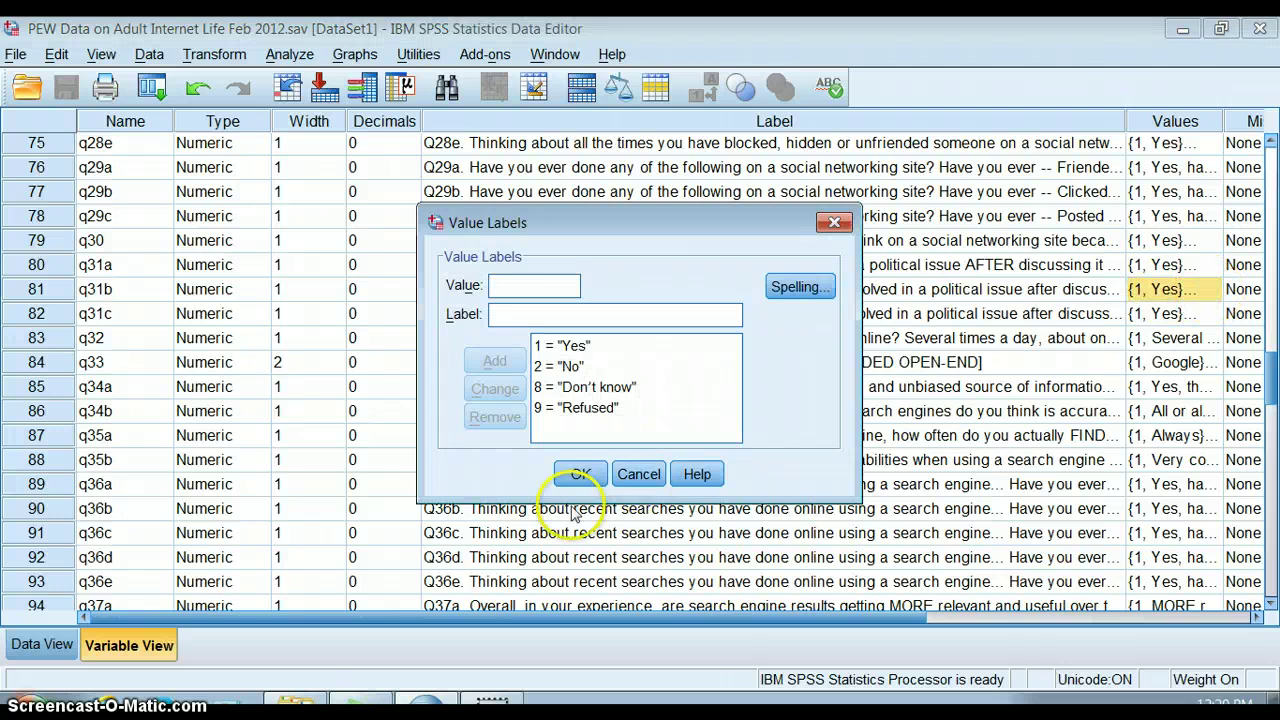
left_click(638, 474)
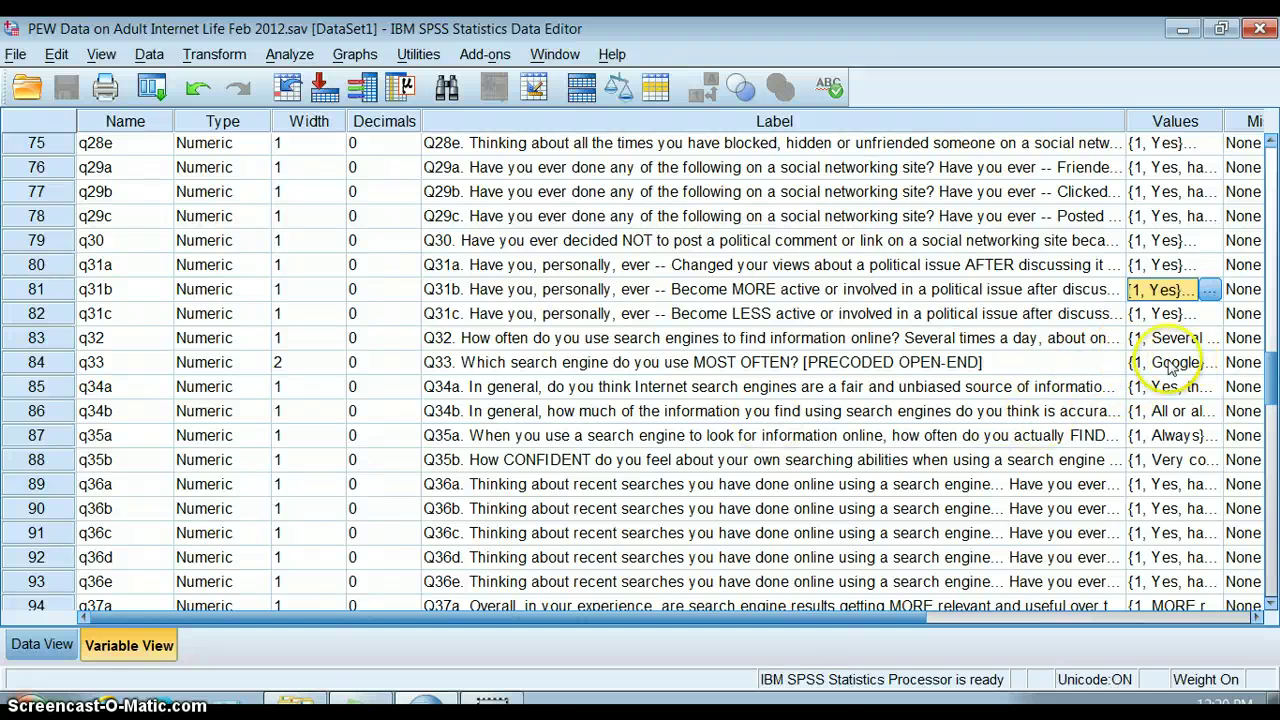
Step: Dismiss the Java update notice and open q33's Value Labels dialog
left_click(812, 366)
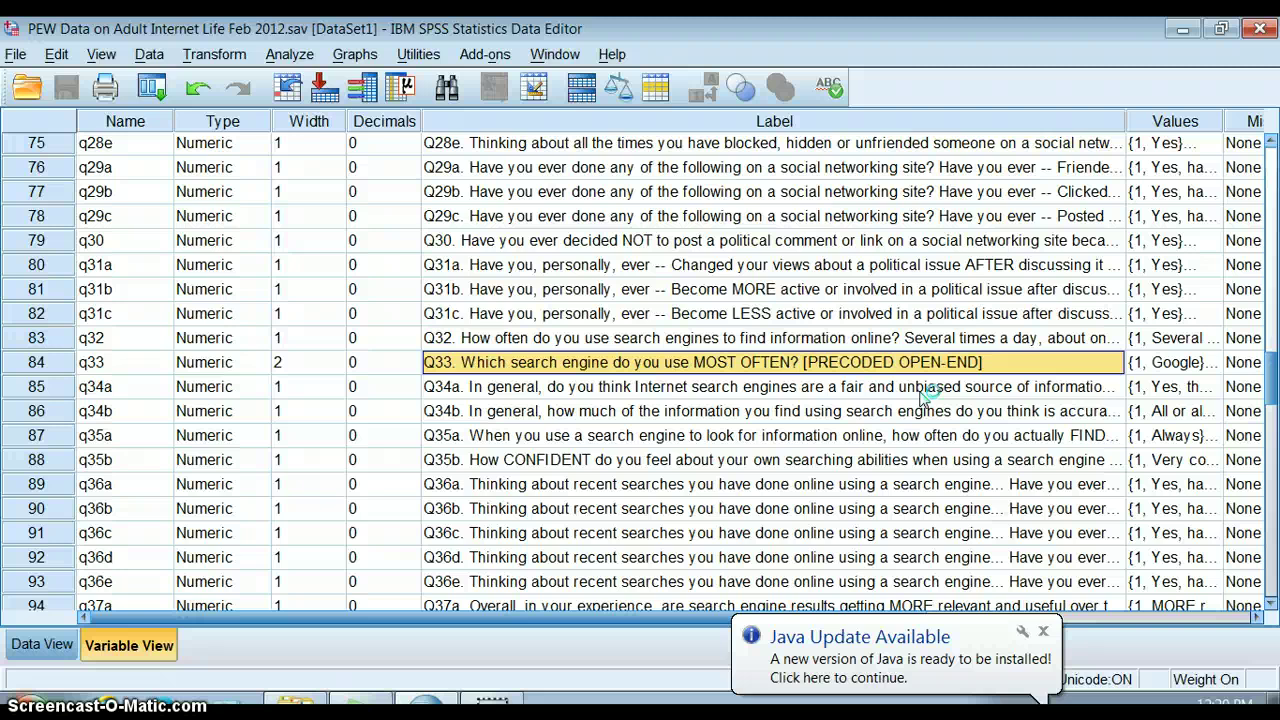
left_click(1044, 634)
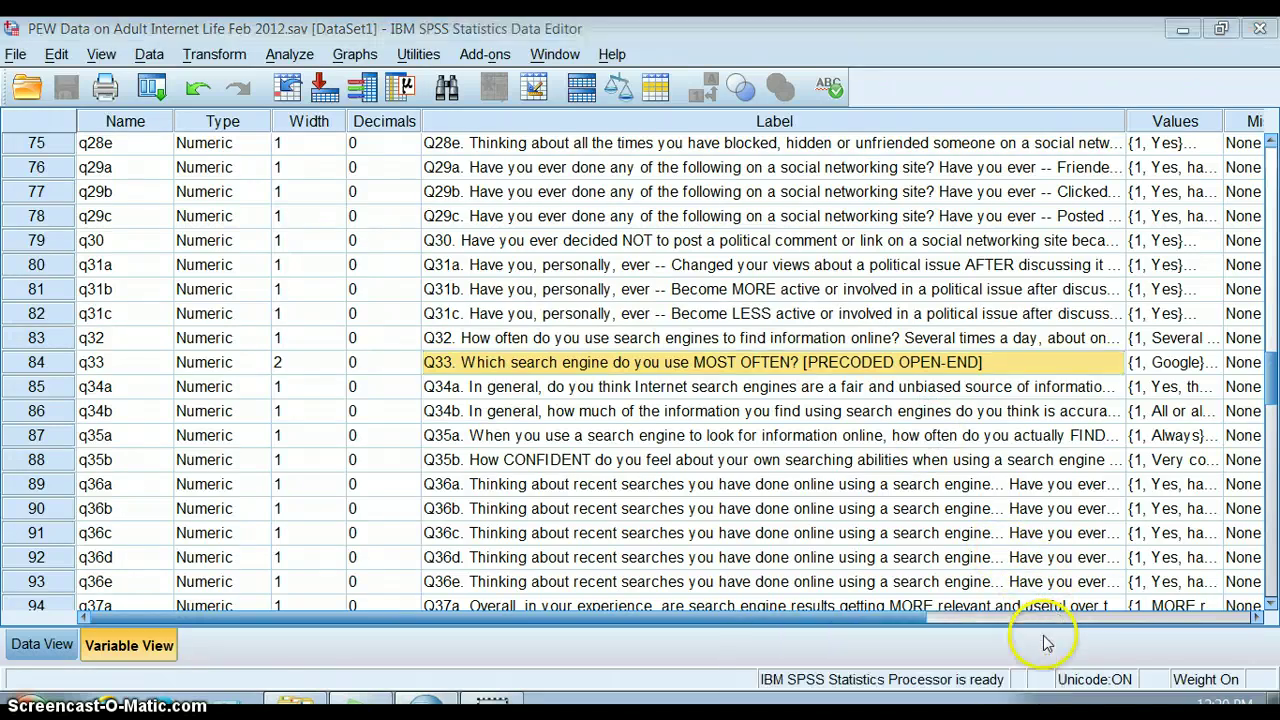
left_click(1160, 364)
Step: Scroll through q33's codes down to 96 = Other (SPECIFY), then cancel without changes
left_click(1210, 363)
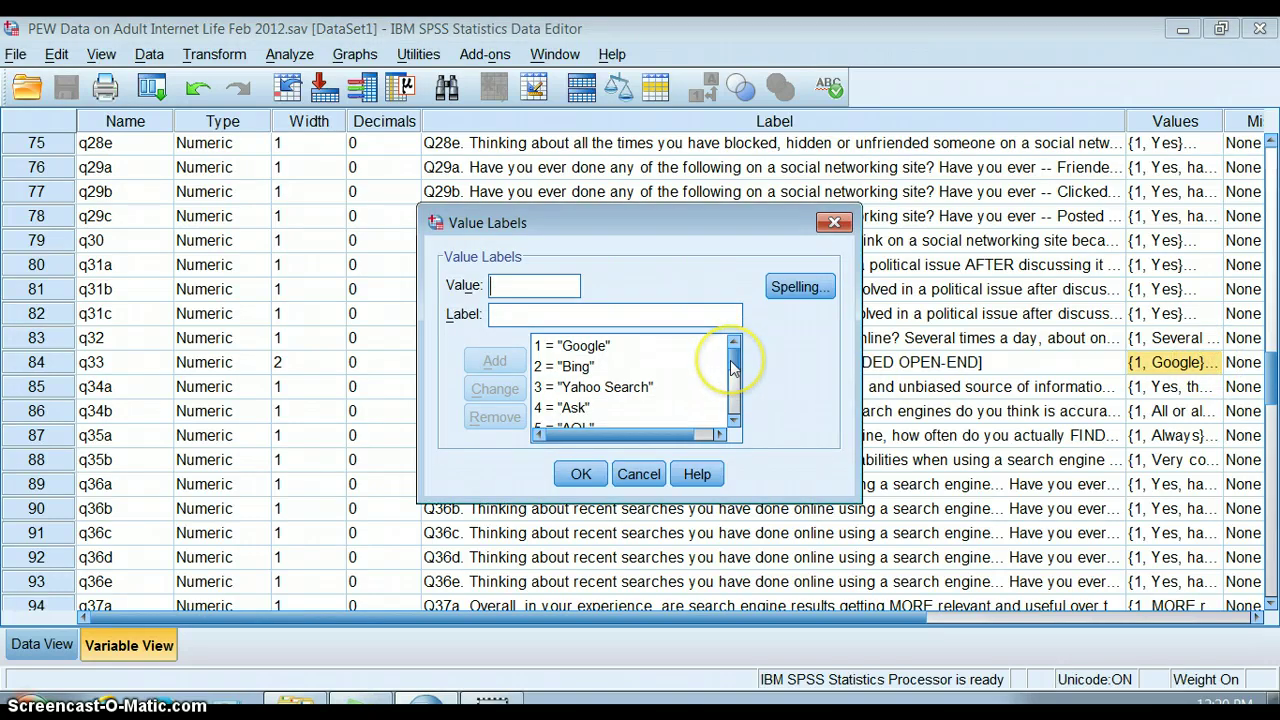
left_click_drag(731, 370, 733, 340)
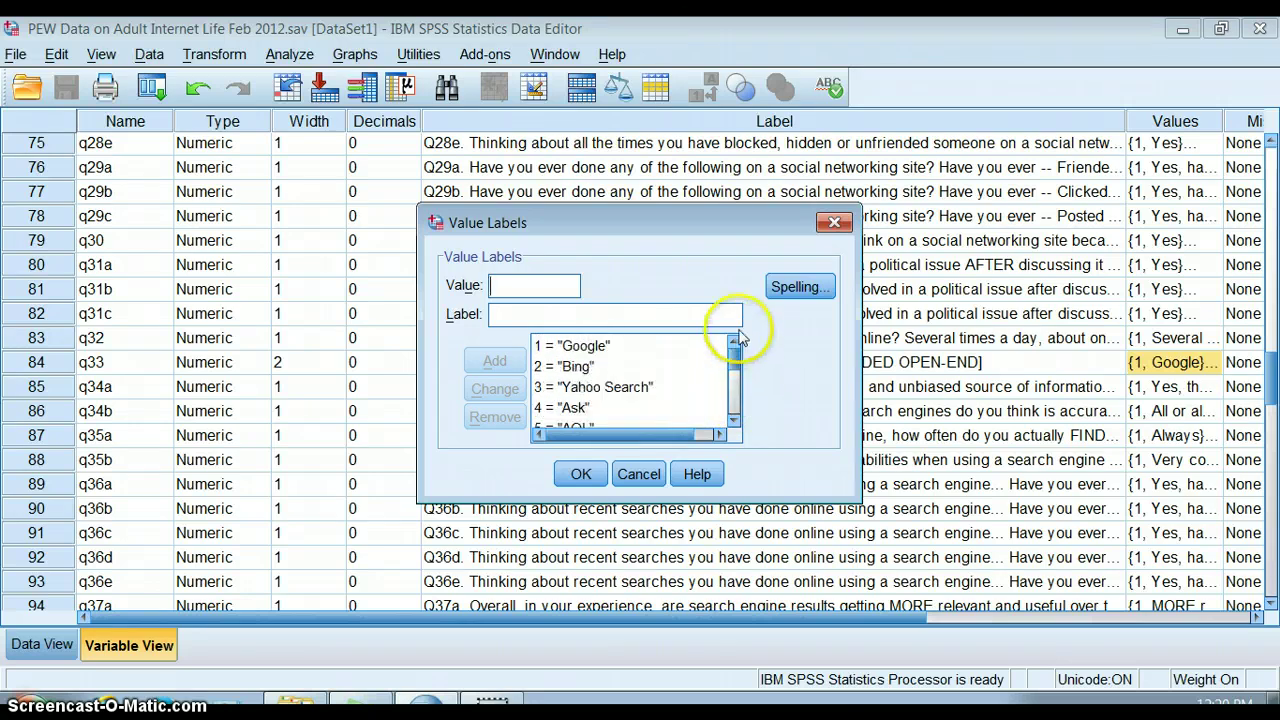
left_click(635, 473)
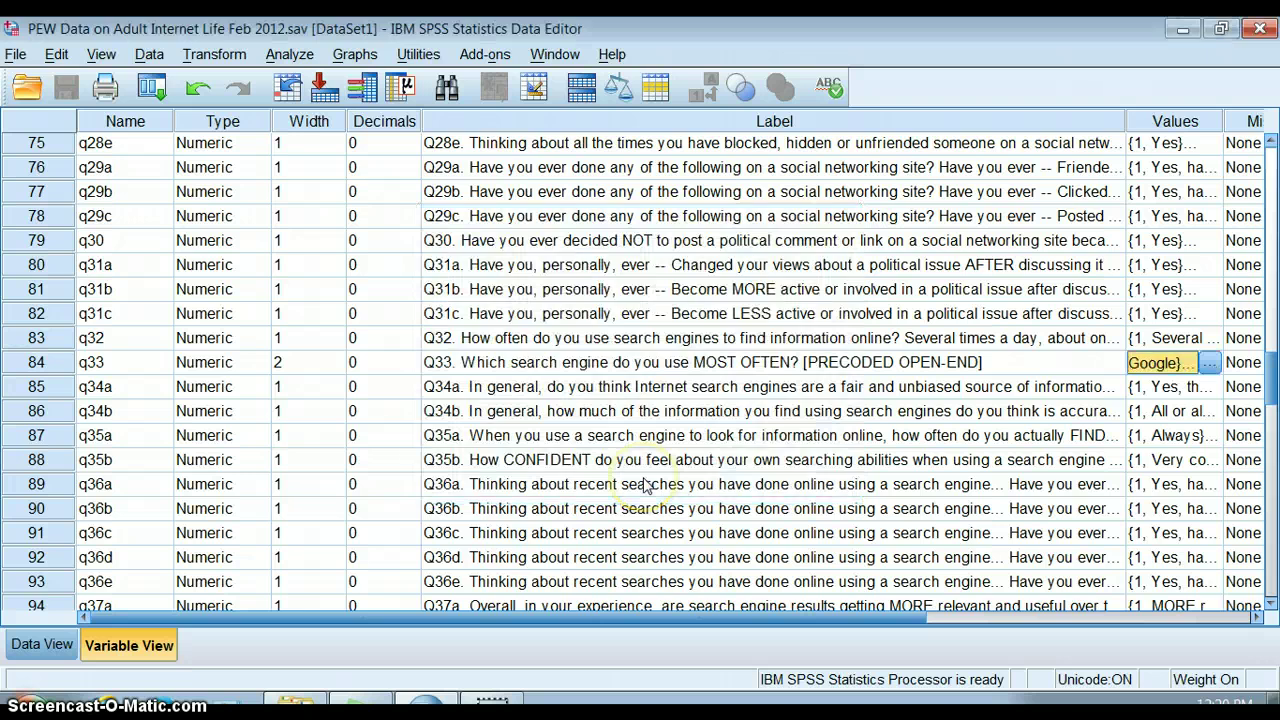
Step: Run Analyze > Descriptive Statistics > Frequencies on Q33
left_click(300, 55)
left_click(312, 83)
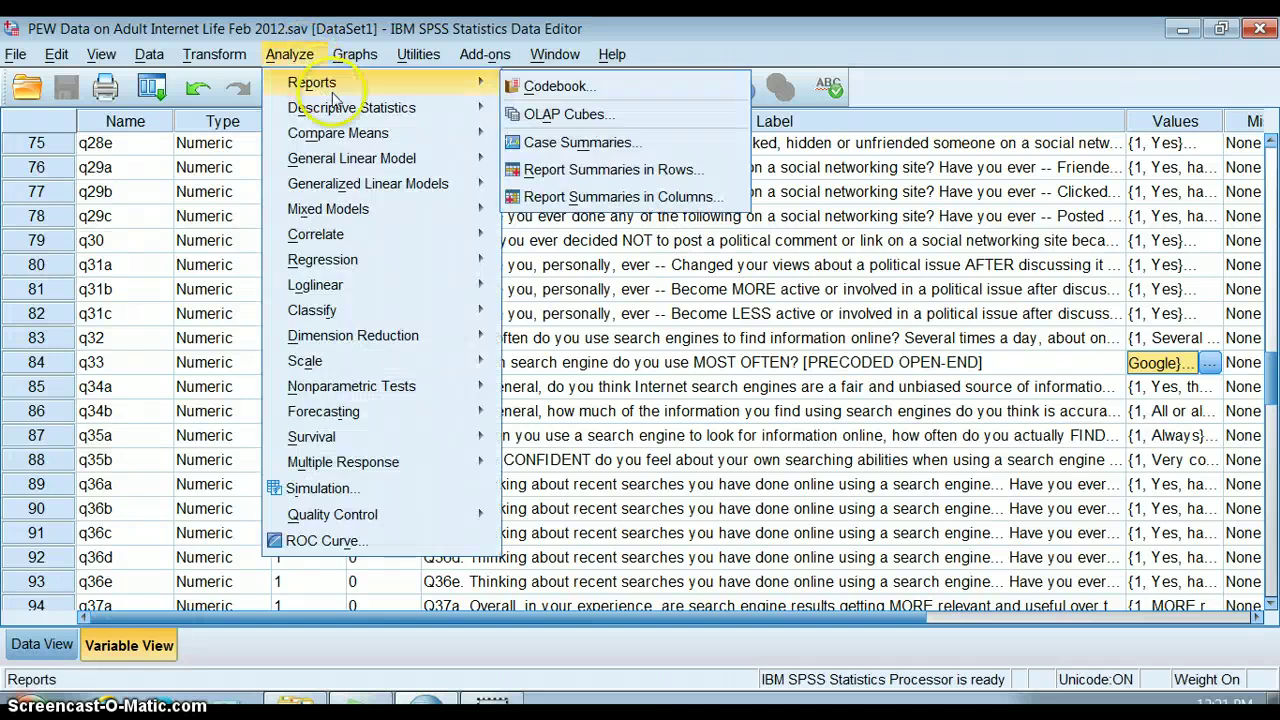
mouse_move(340, 107)
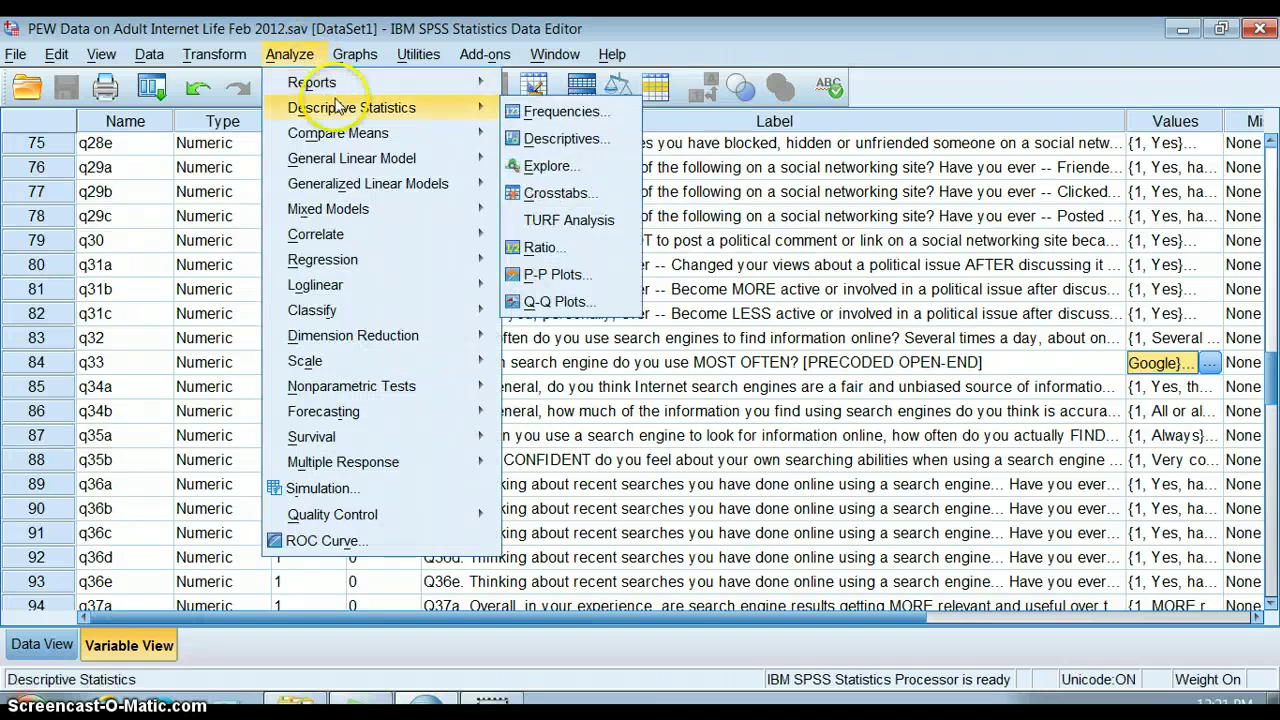
left_click(557, 113)
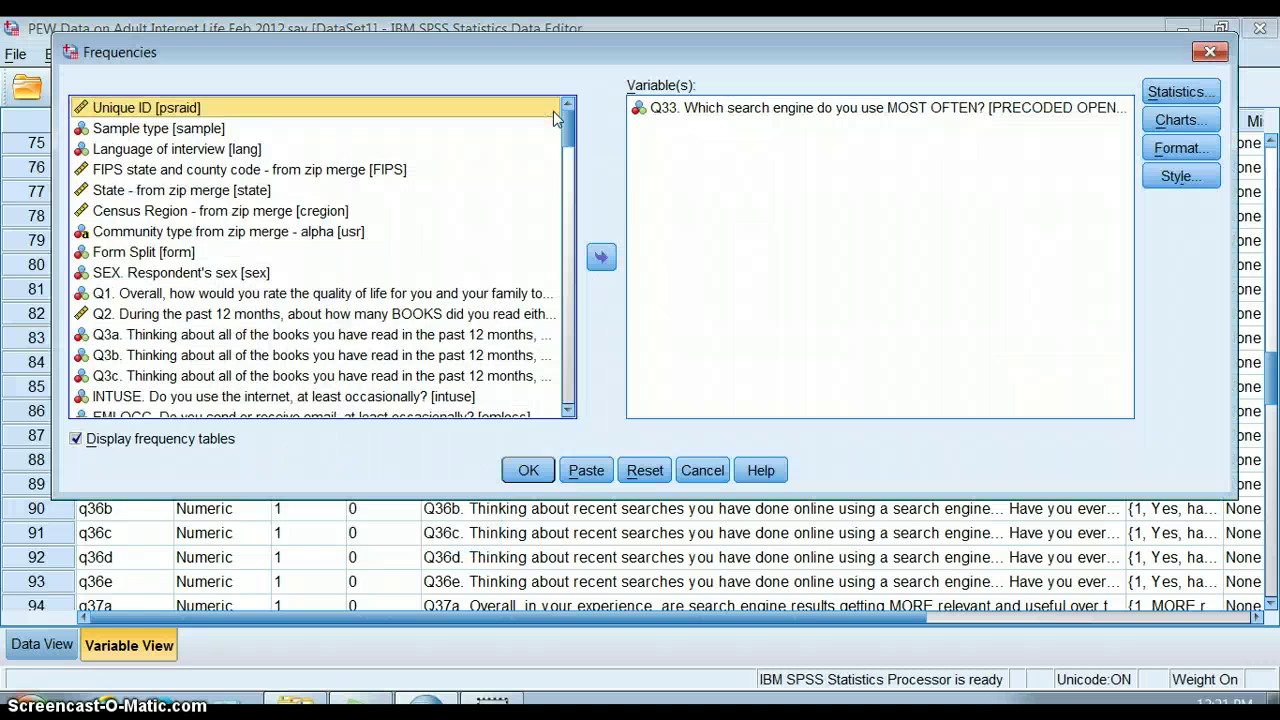
left_click(745, 112)
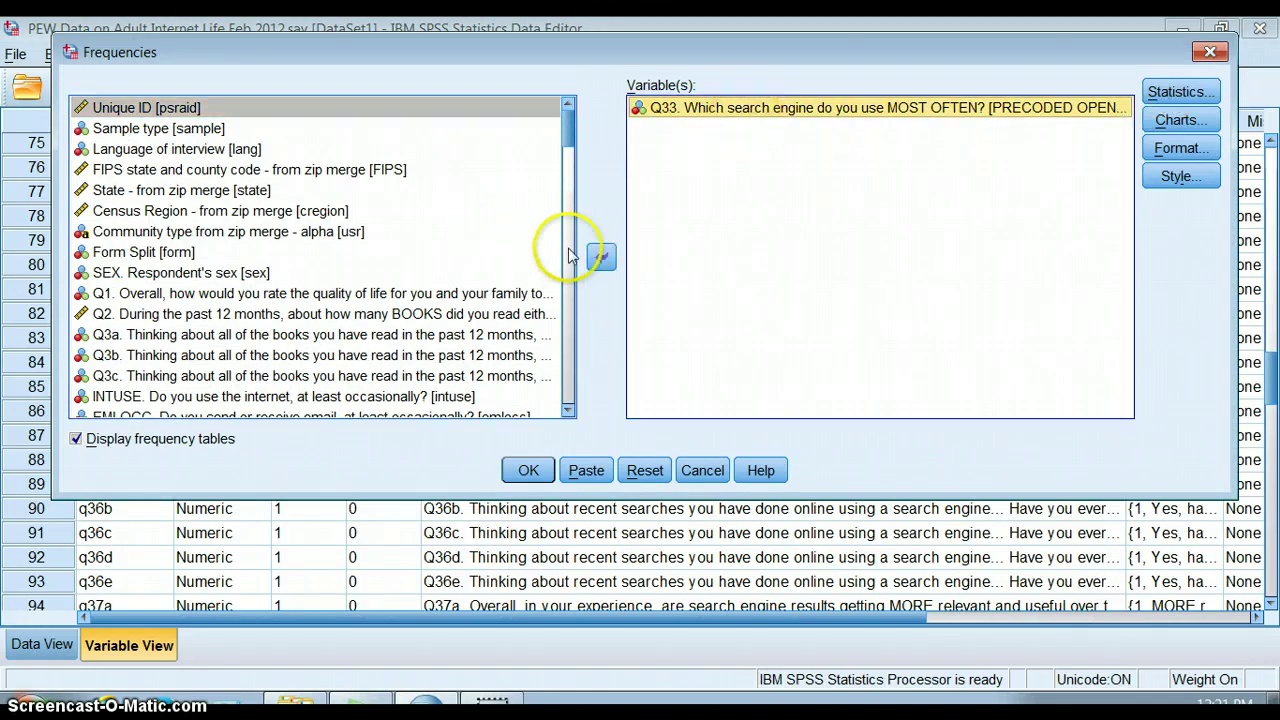
left_click(525, 467)
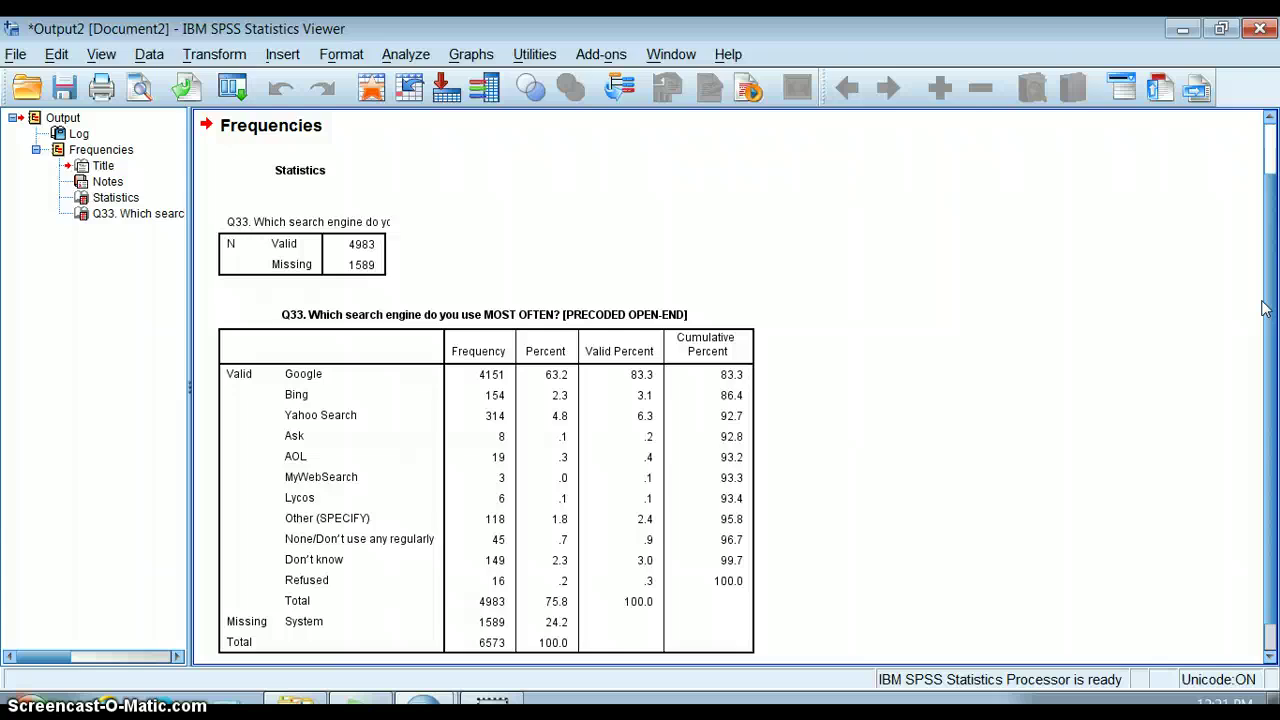
Step: Inspect the Q33 frequency table, with Google at 4151 (83.3% valid), then minimize the Viewer
left_click(673, 421)
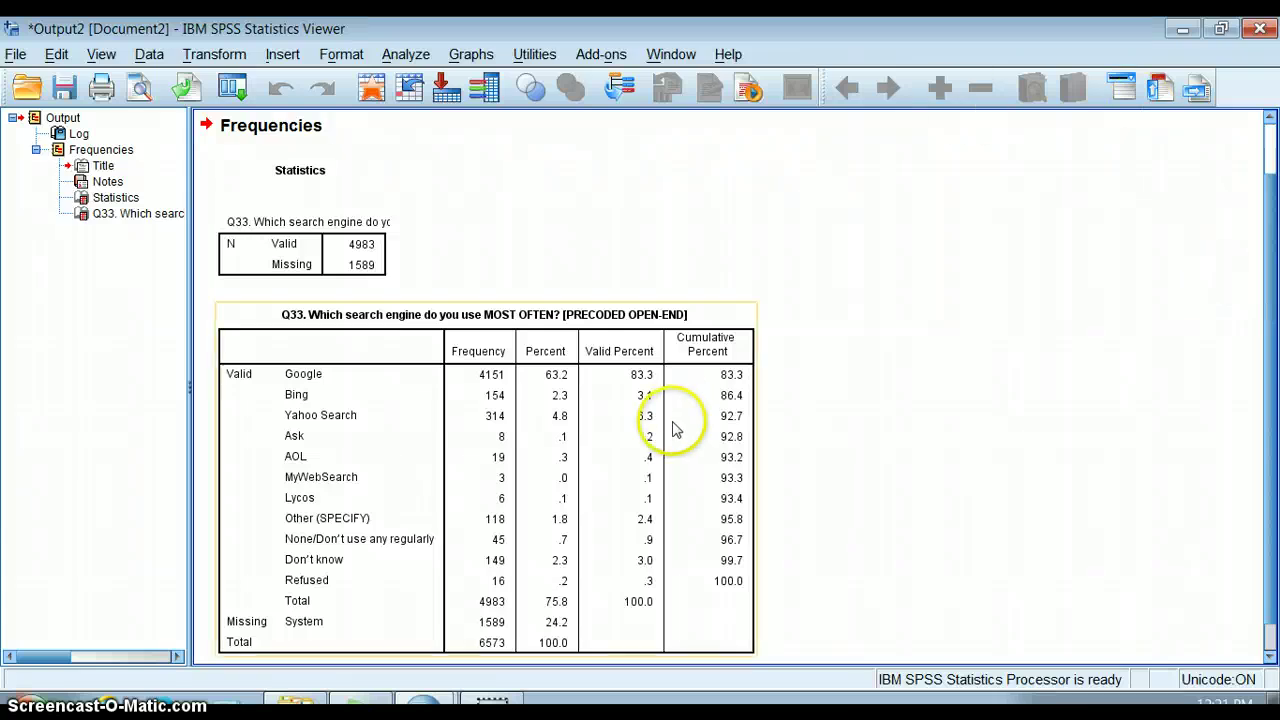
left_click(485, 397)
left_click(484, 408)
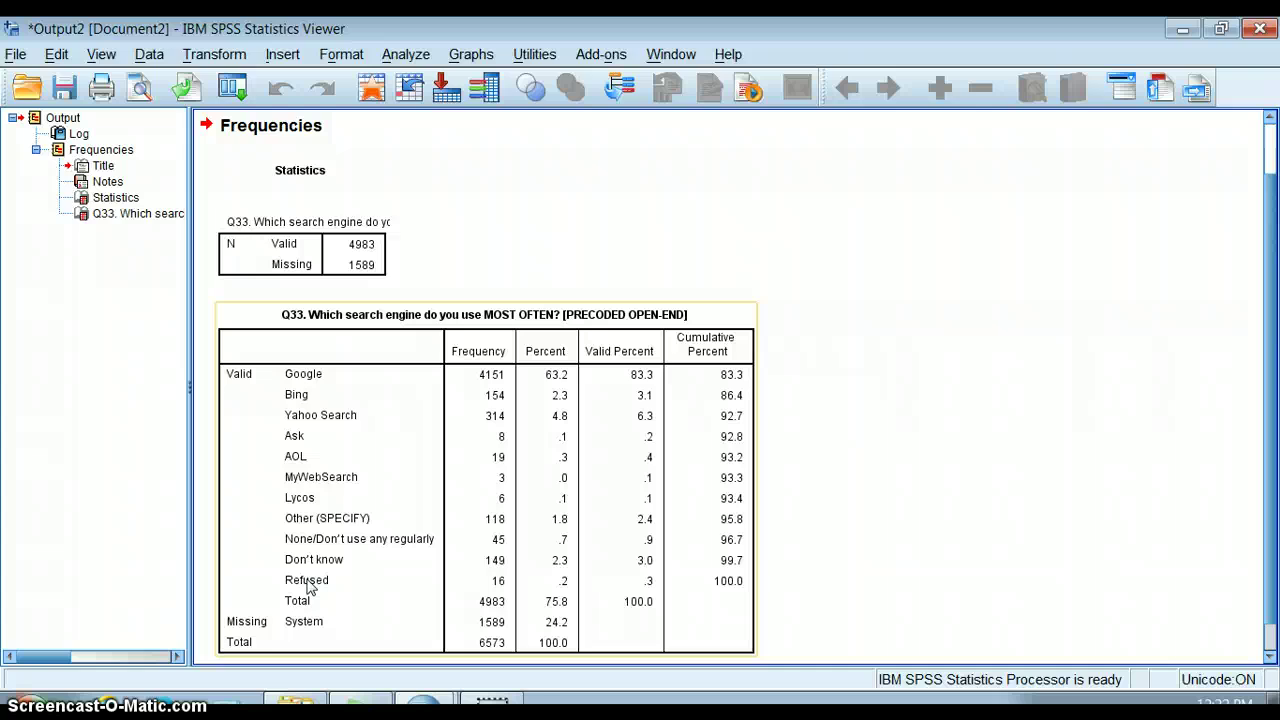
left_click(1185, 31)
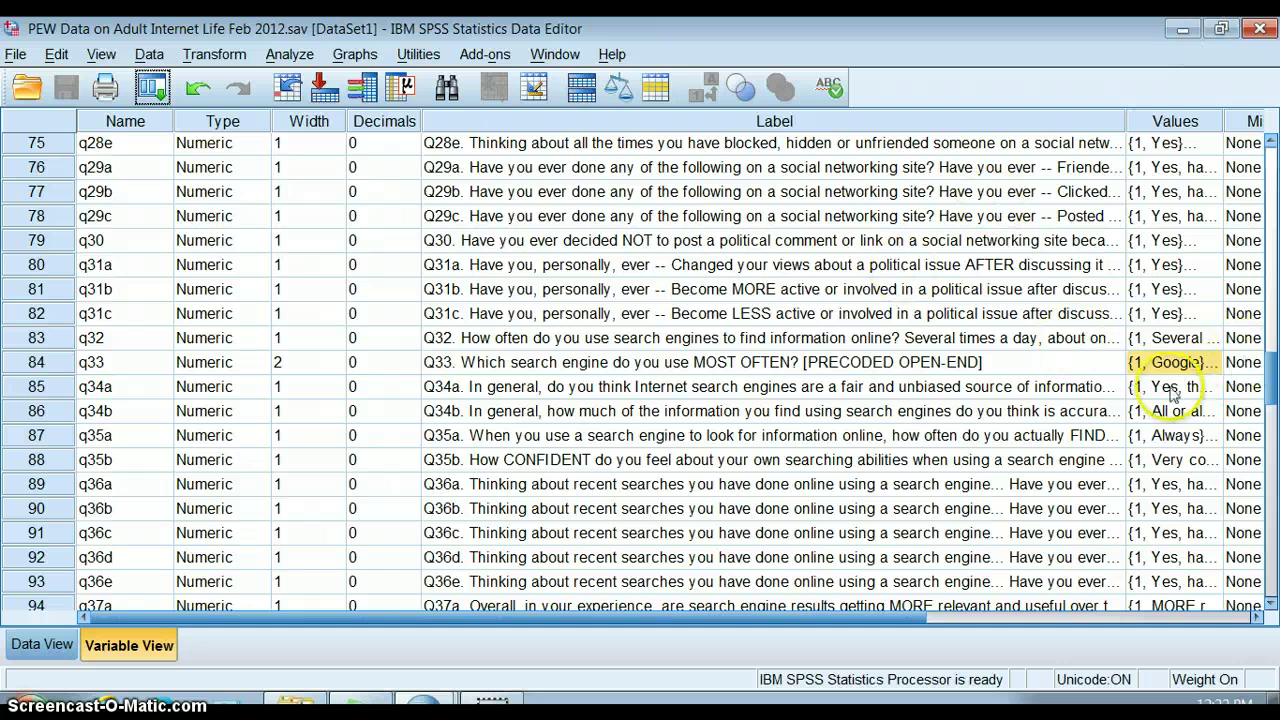
left_click(1208, 366)
left_click(1210, 366)
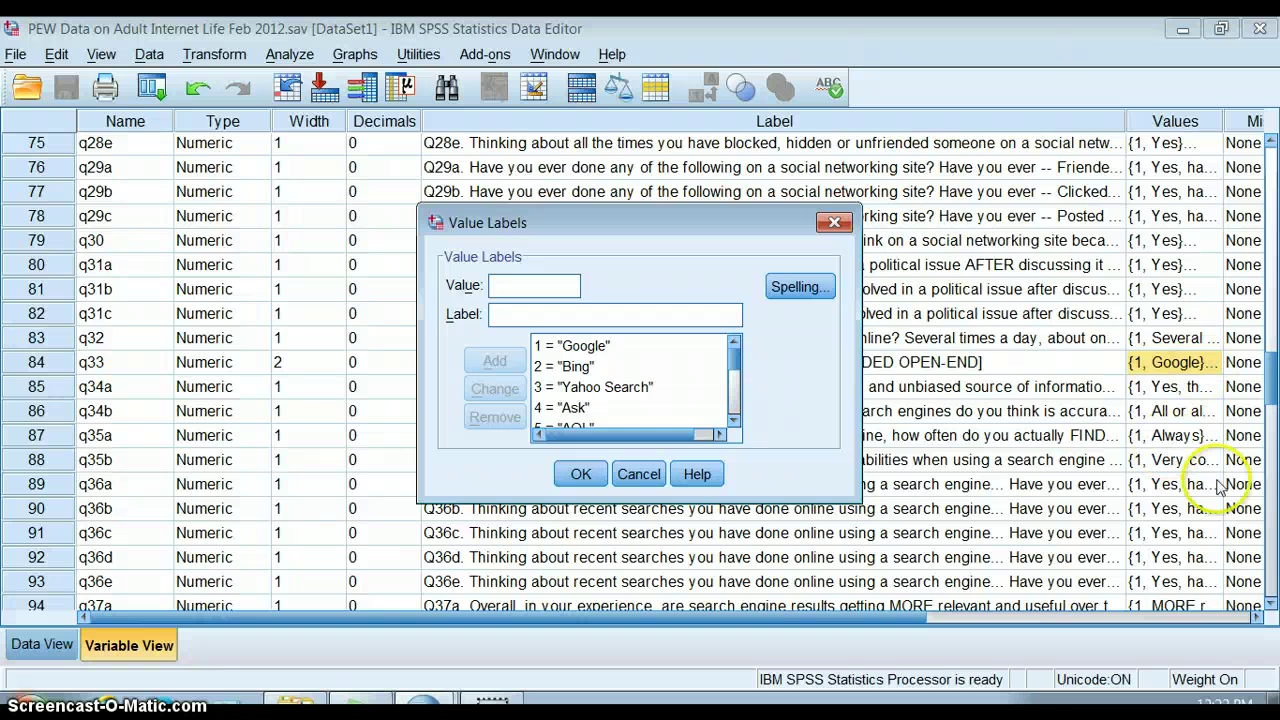
left_click(734, 424)
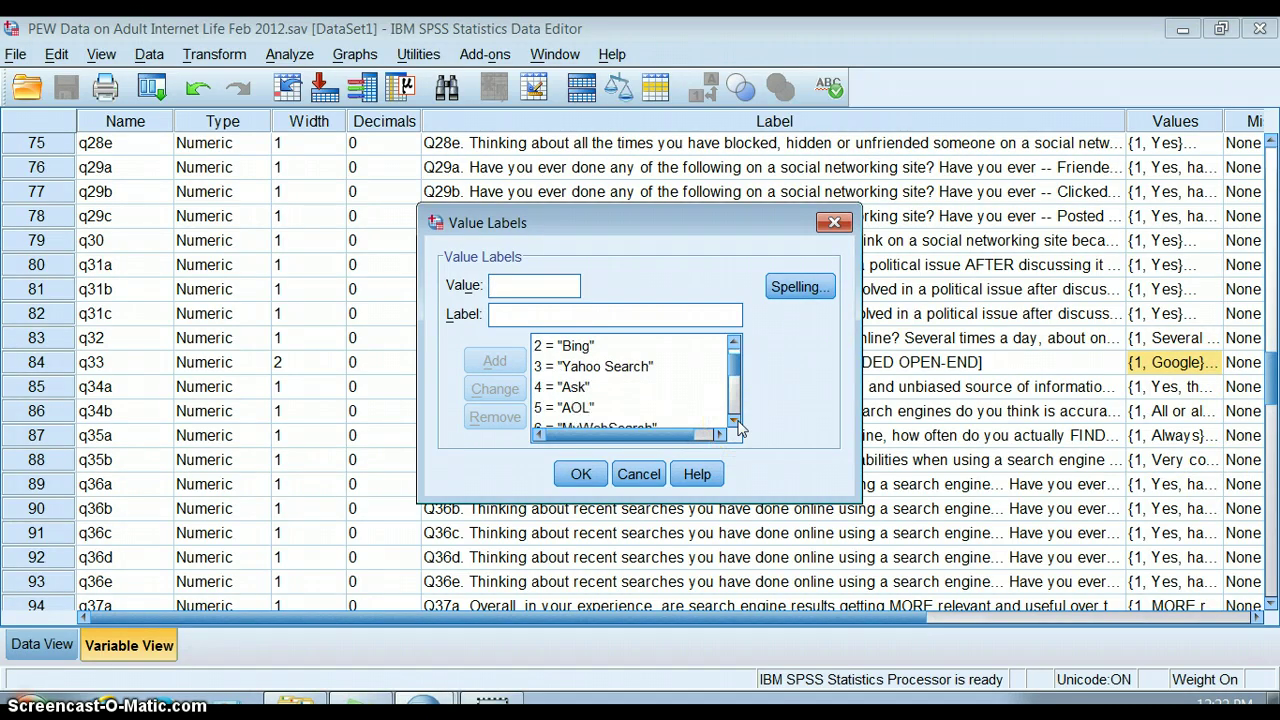
left_click(734, 424)
left_click(734, 424)
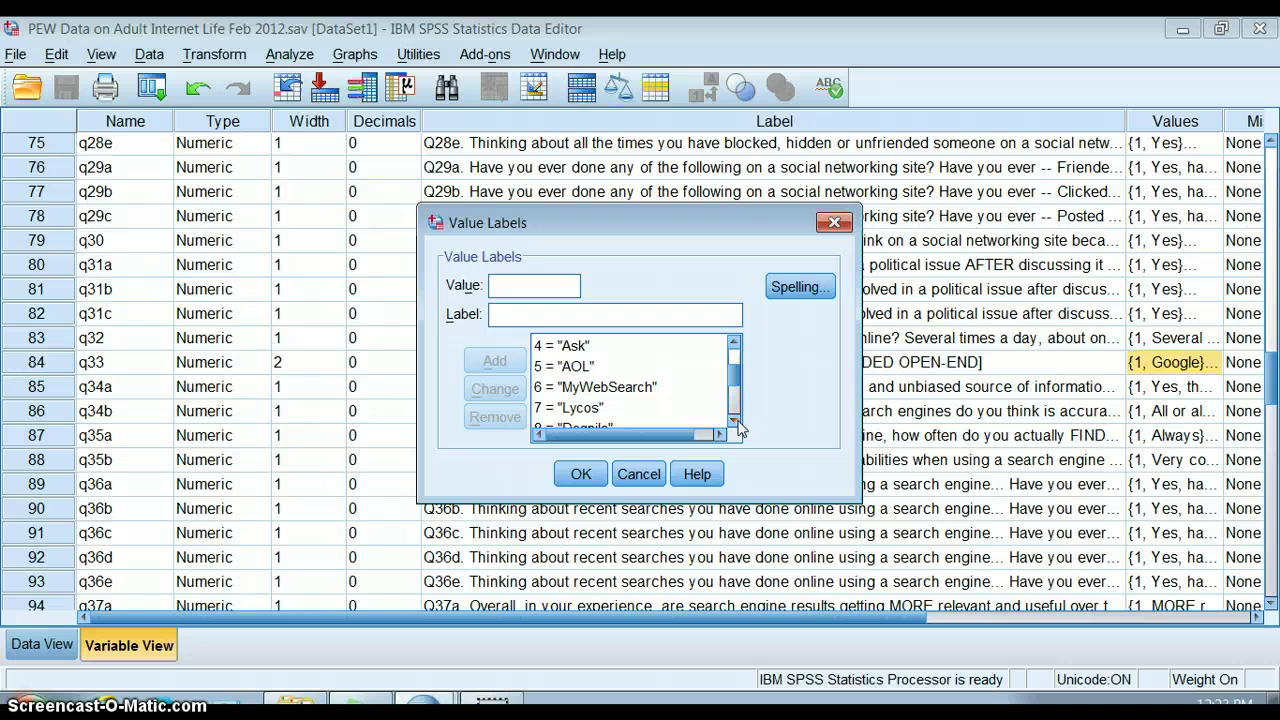
left_click(734, 424)
left_click(734, 424)
left_click(734, 424)
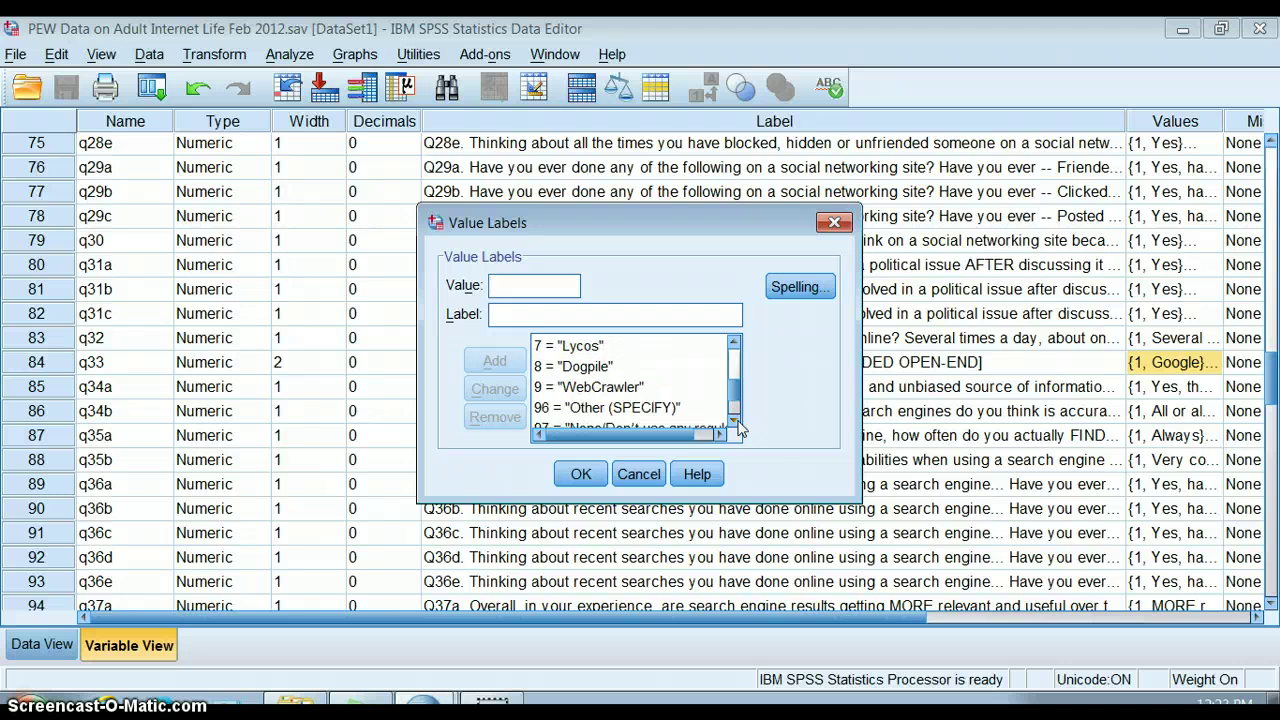
left_click(737, 362)
left_click(738, 392)
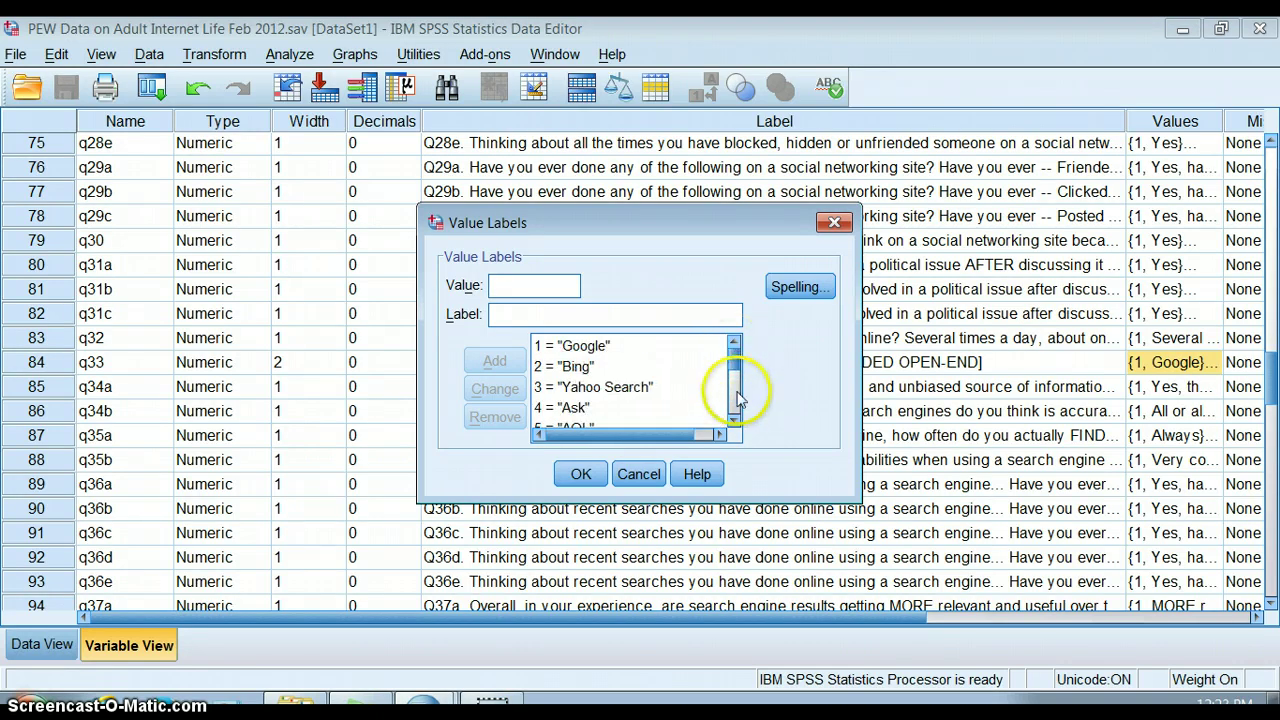
left_click(734, 424)
left_click(734, 424)
left_click(734, 424)
left_click(734, 424)
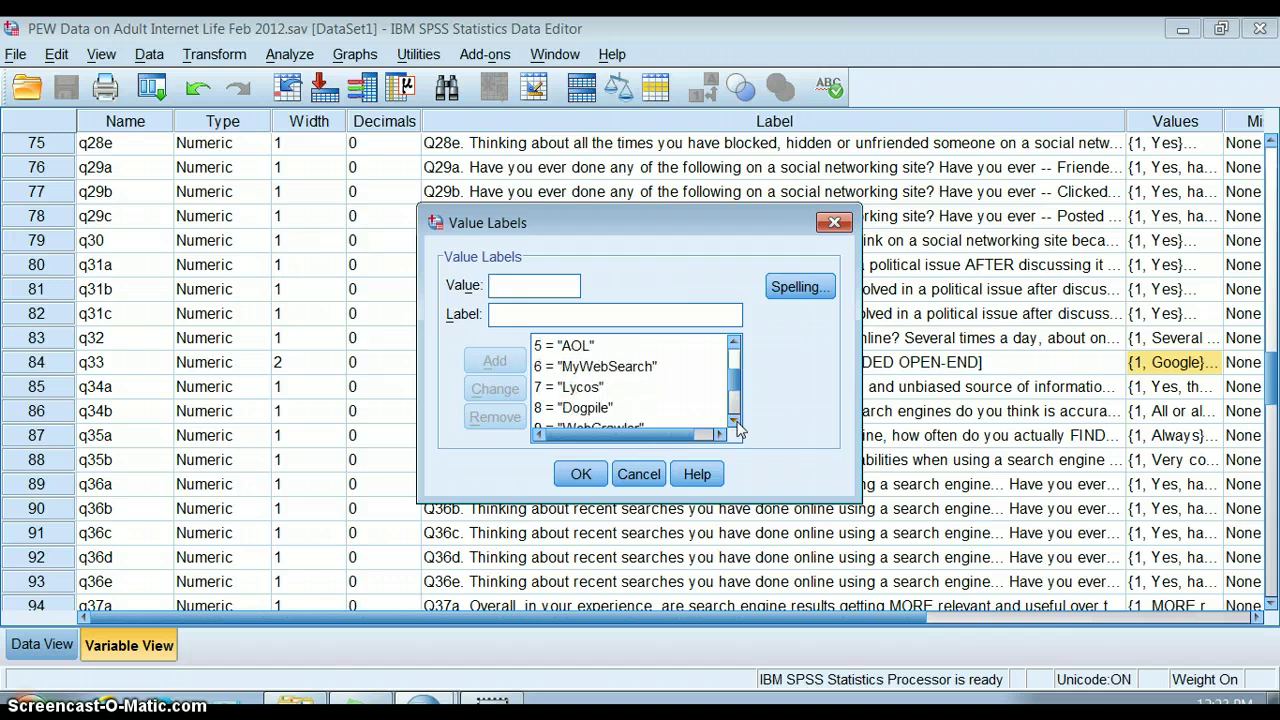
left_click(734, 424)
left_click(734, 424)
left_click(734, 424)
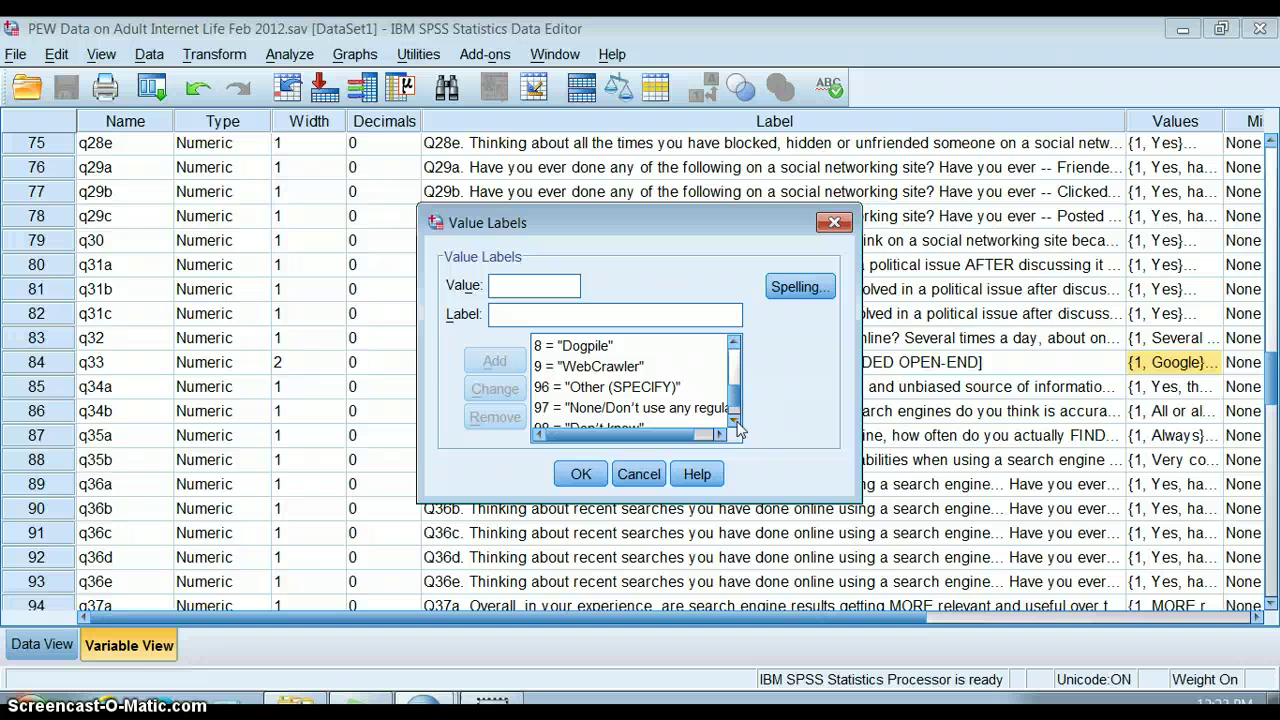
left_click(734, 424)
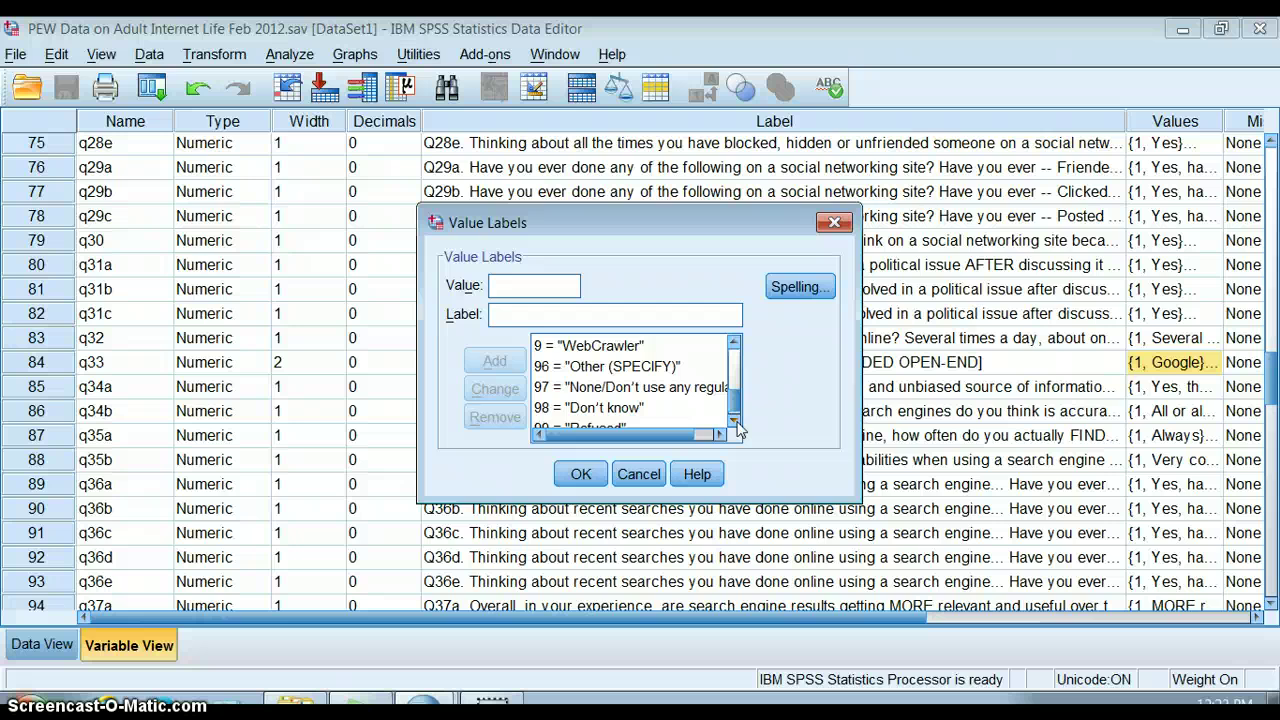
left_click(734, 424)
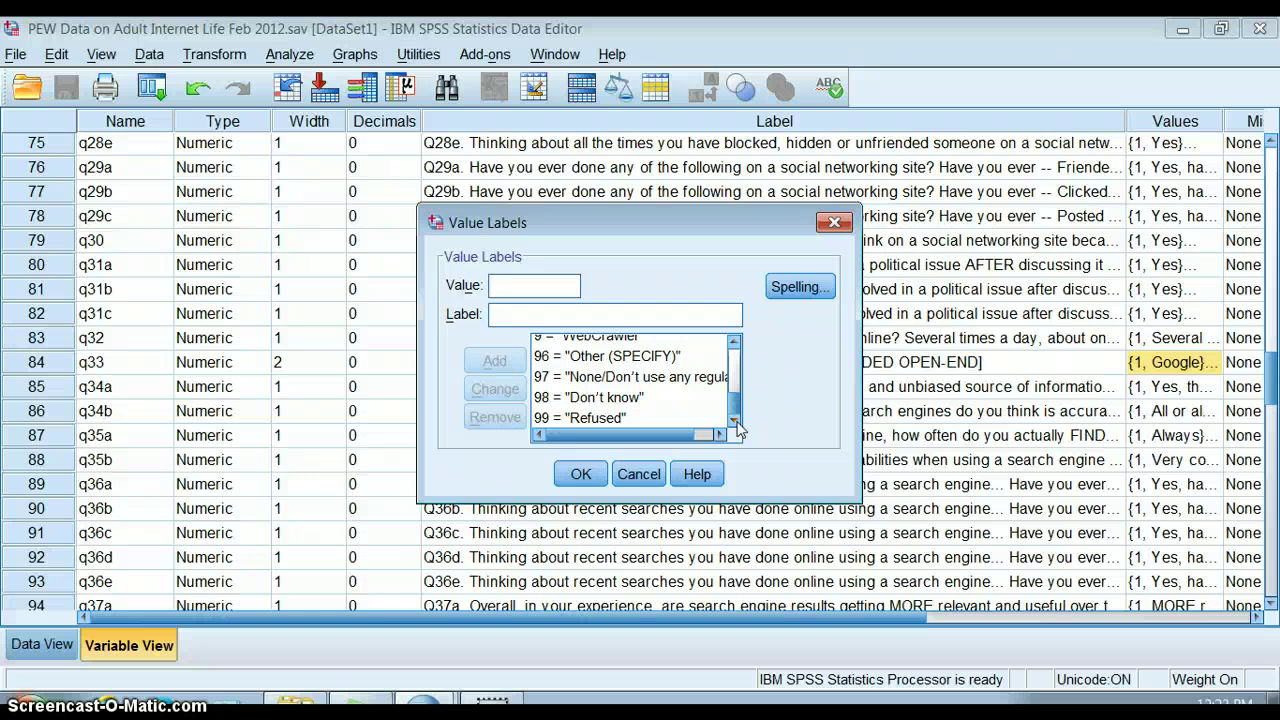
left_click(641, 474)
Step: Start Recode into Different Variables and move Q33 into the recode list
left_click(198, 60)
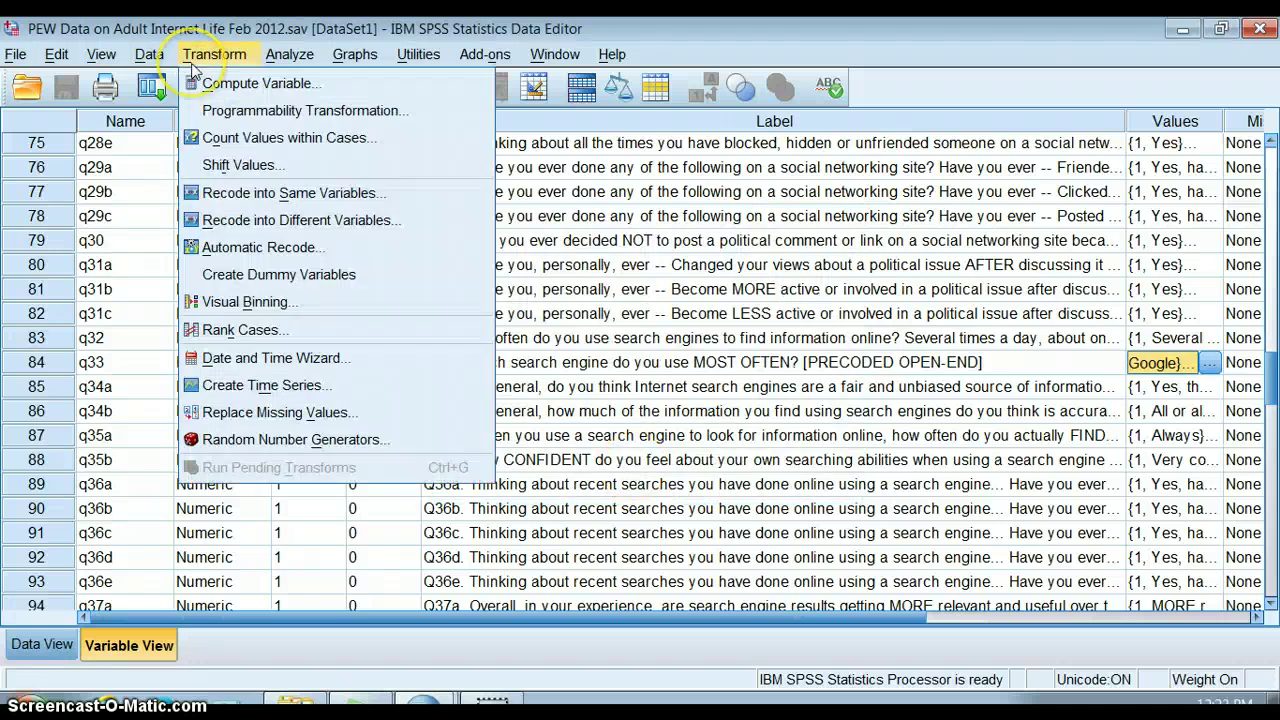
left_click(250, 222)
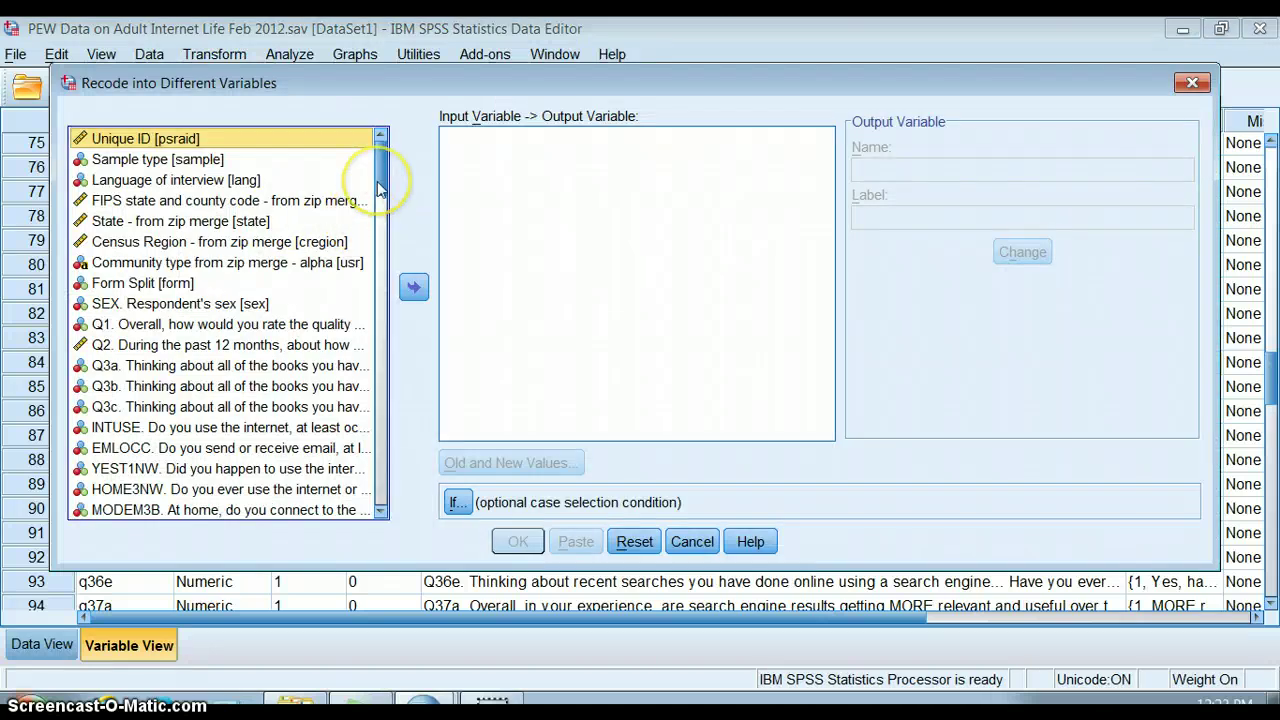
left_click_drag(385, 180, 393, 437)
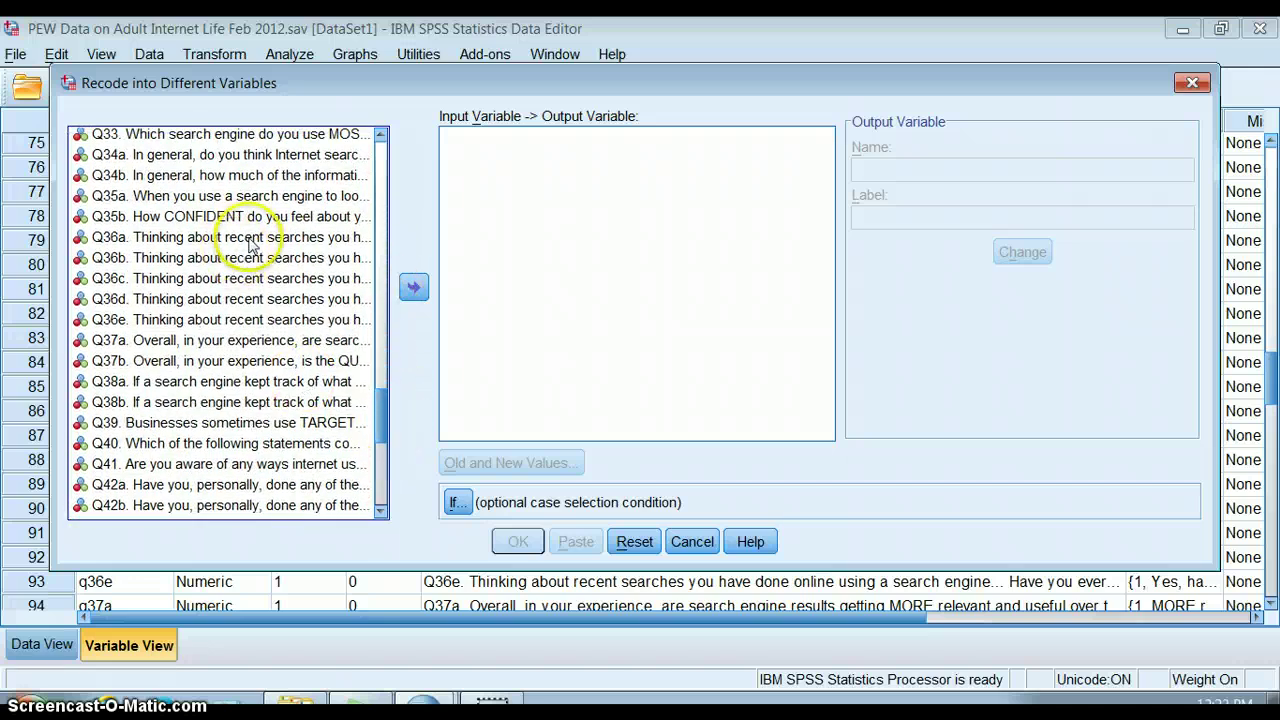
left_click(230, 200)
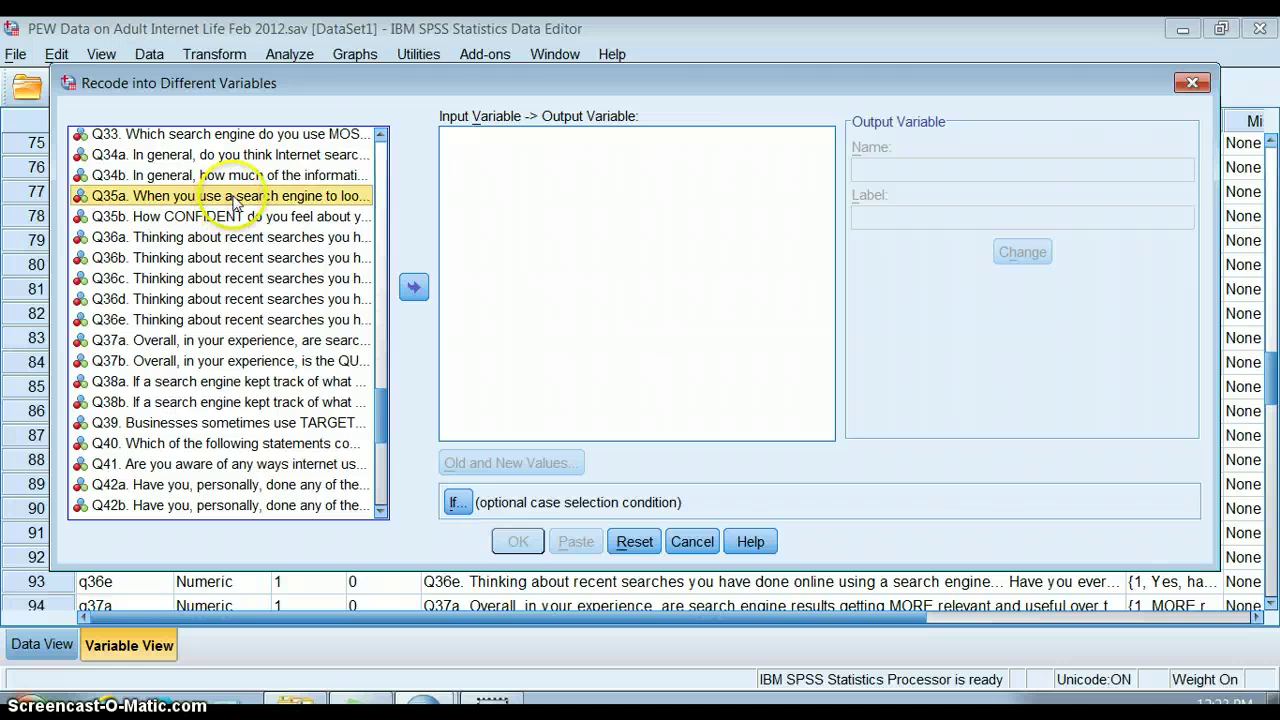
left_click(300, 134)
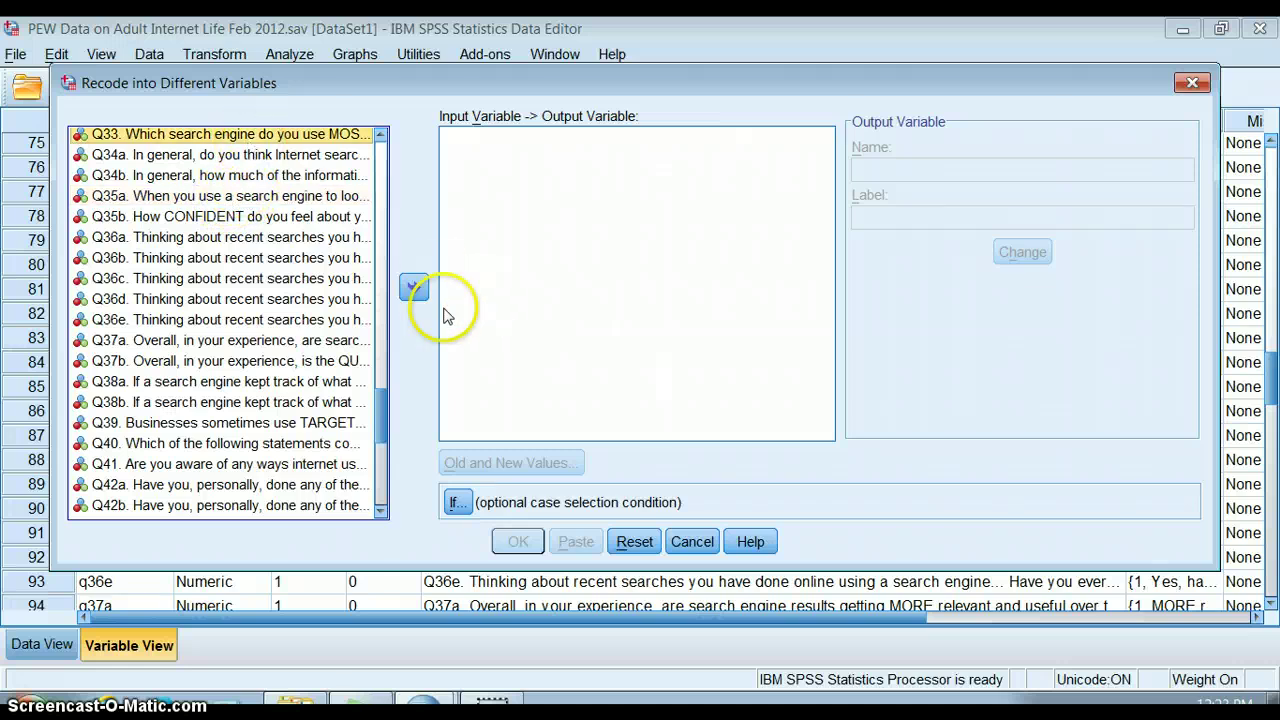
left_click(414, 287)
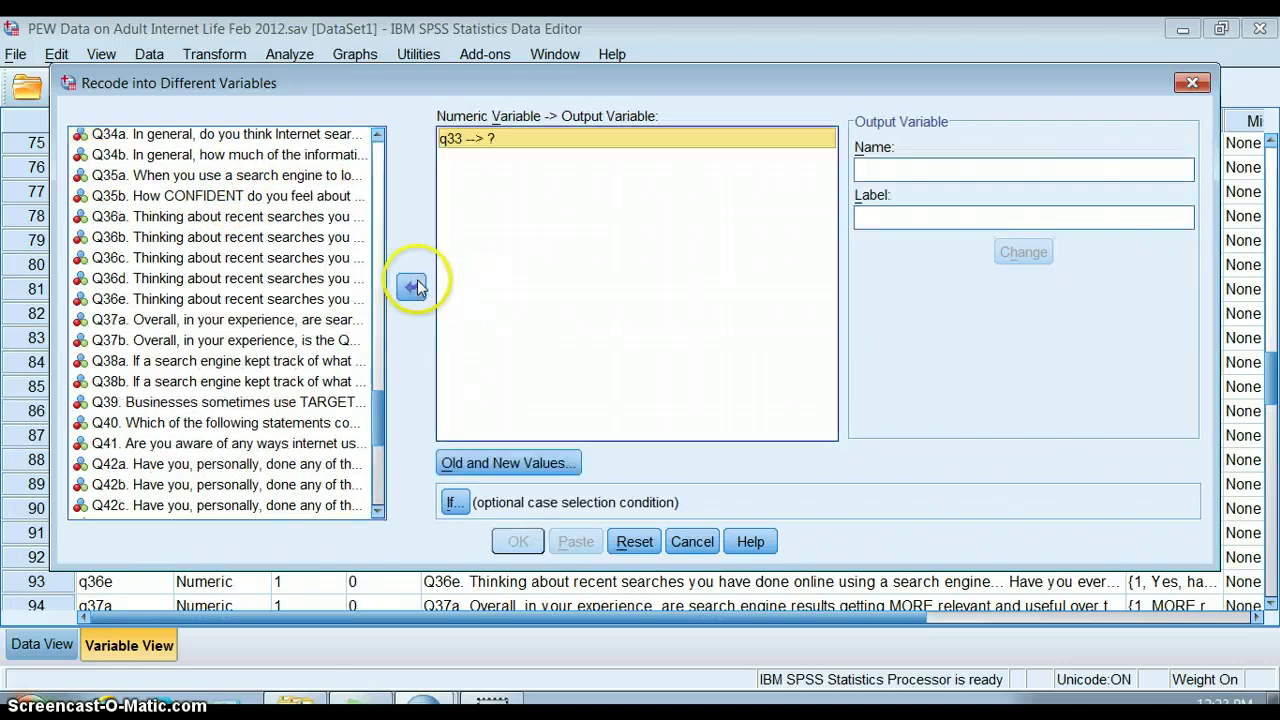
Step: Name the output variable SEARCHENG2, labelled 'Which search engine they use', and apply it
left_click(866, 170)
type("SEARCHENG2")
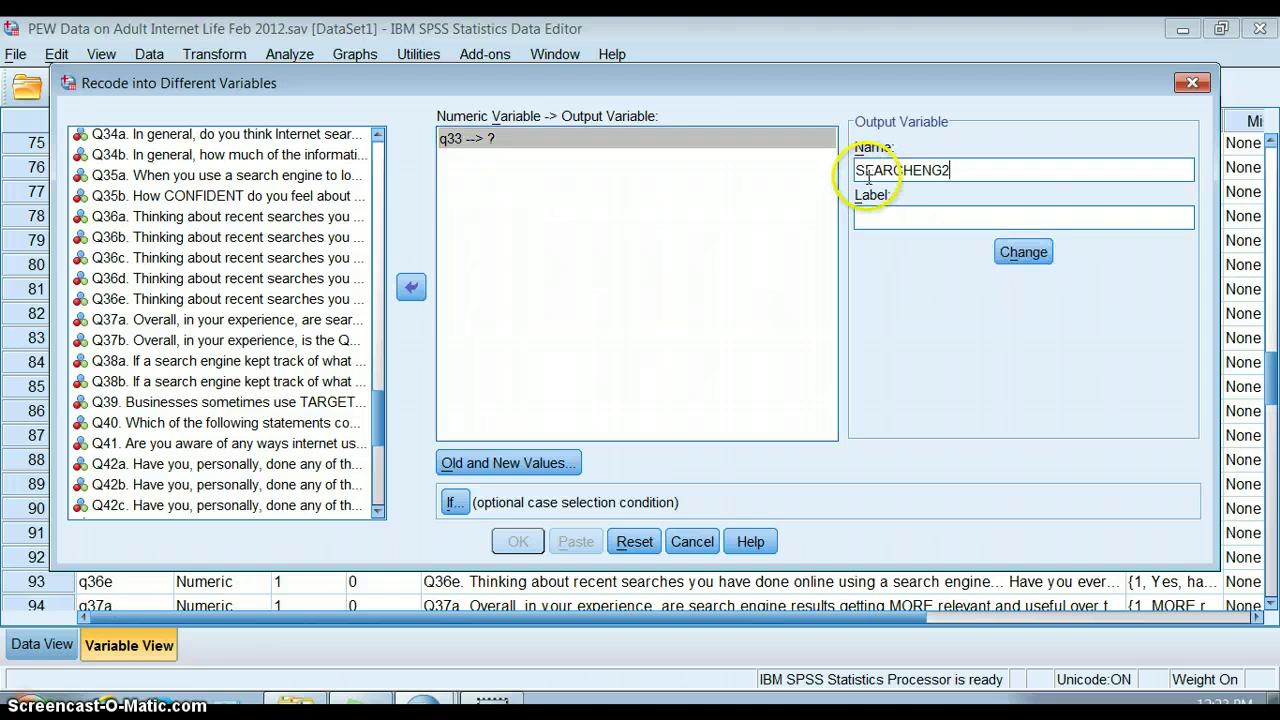
left_click(866, 216)
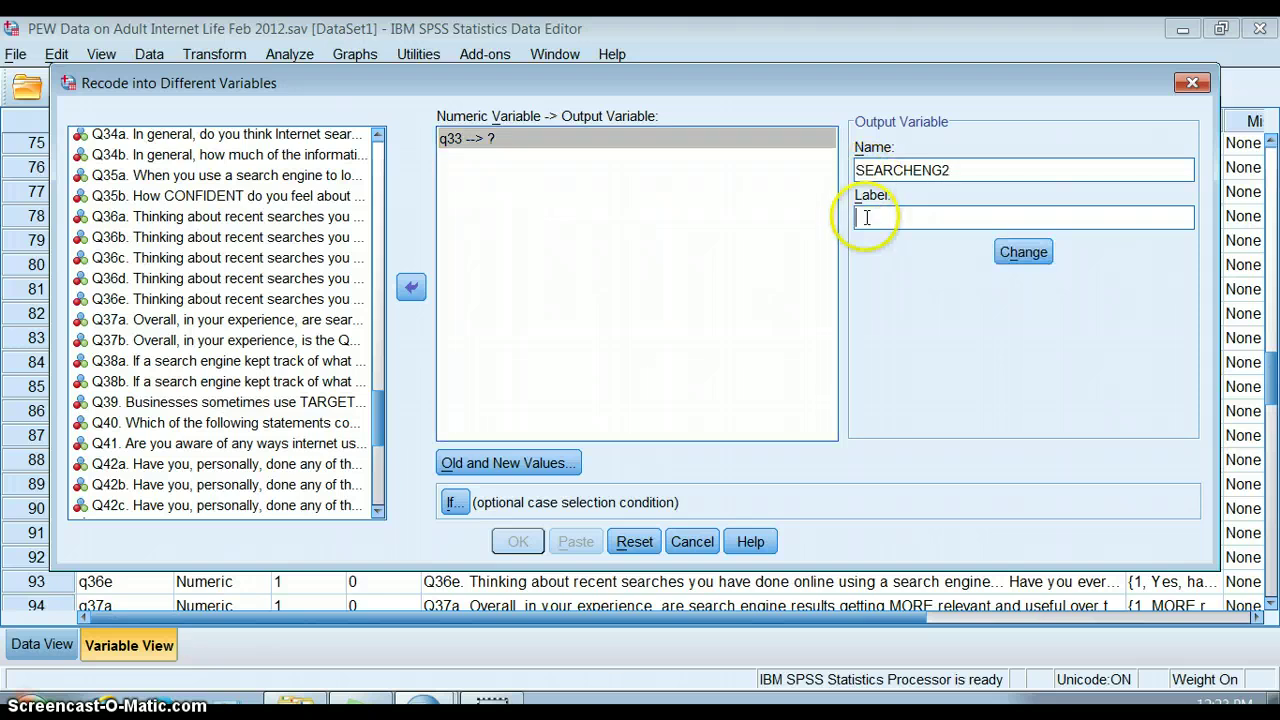
type("Which search engine they use")
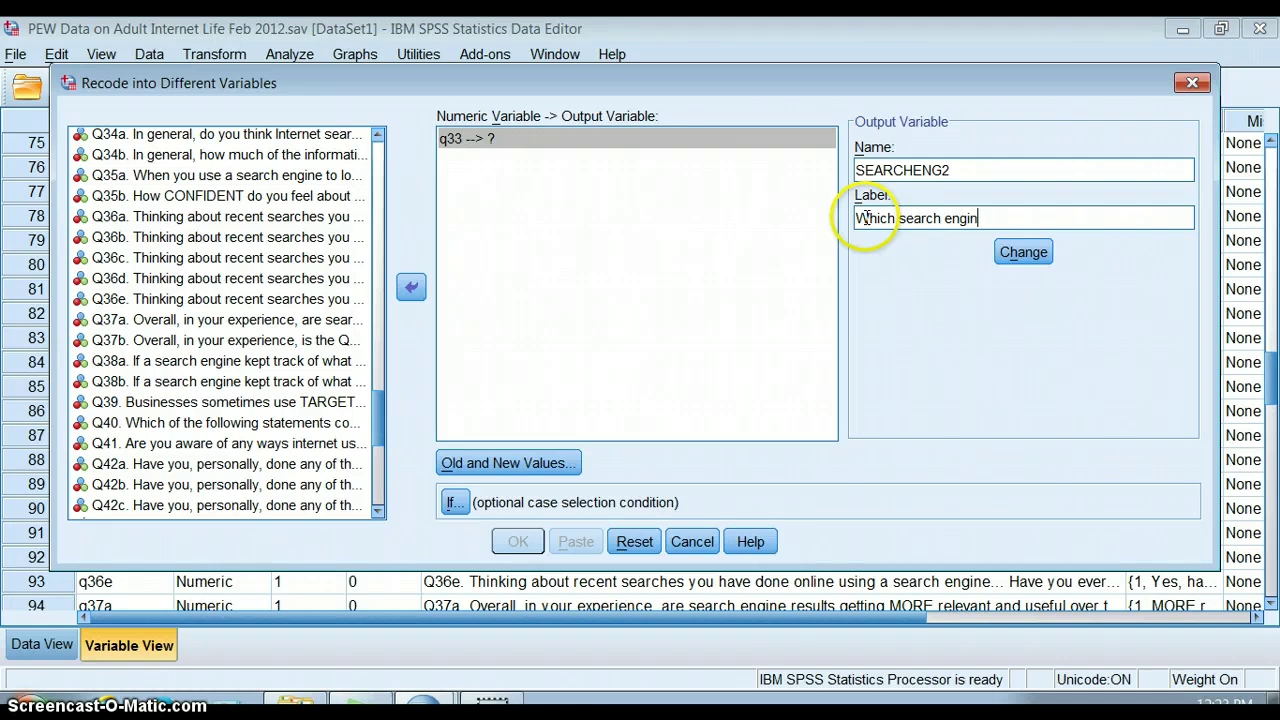
left_click(1023, 252)
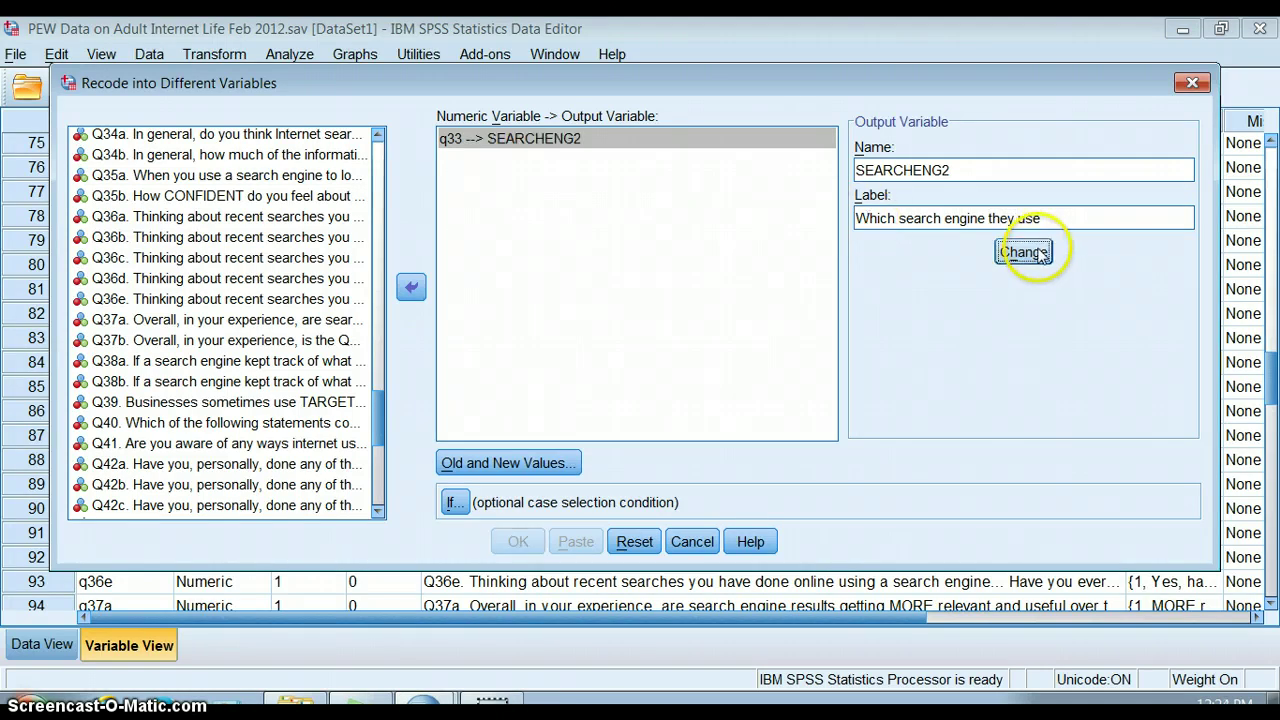
left_click(545, 466)
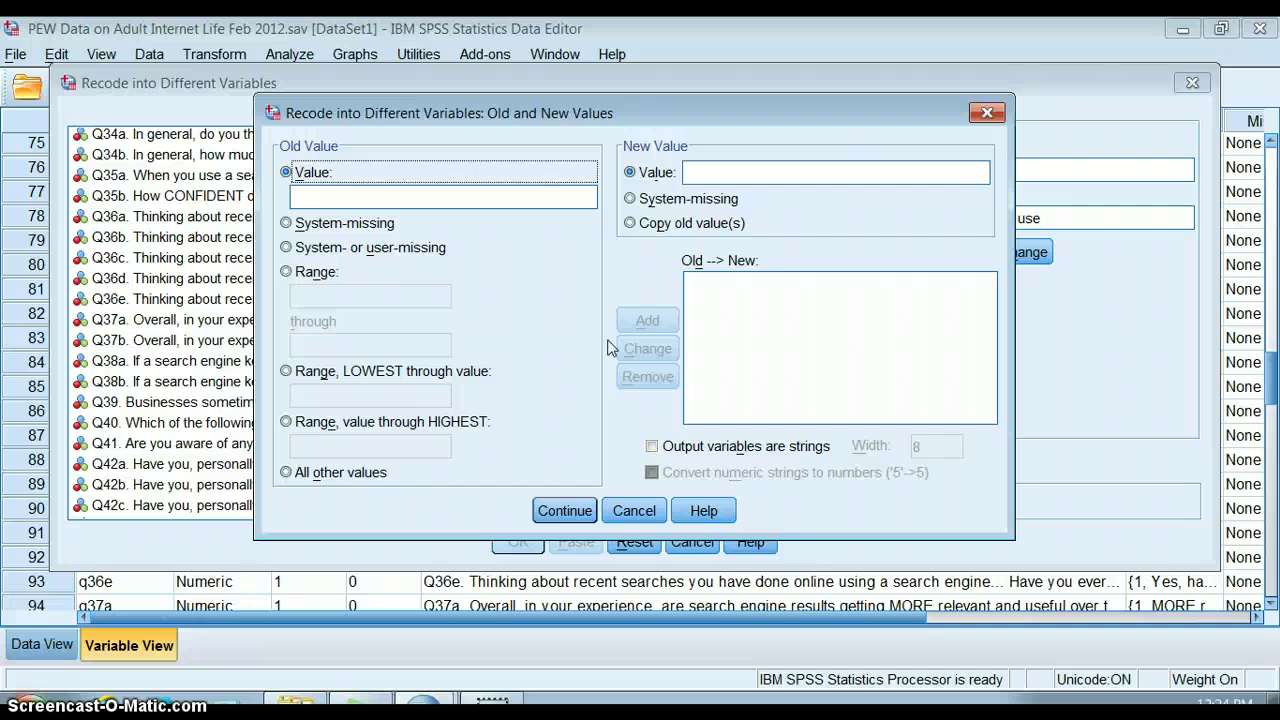
Step: Add the recode rule mapping the range 4 thru 96 to 4
left_click(296, 272)
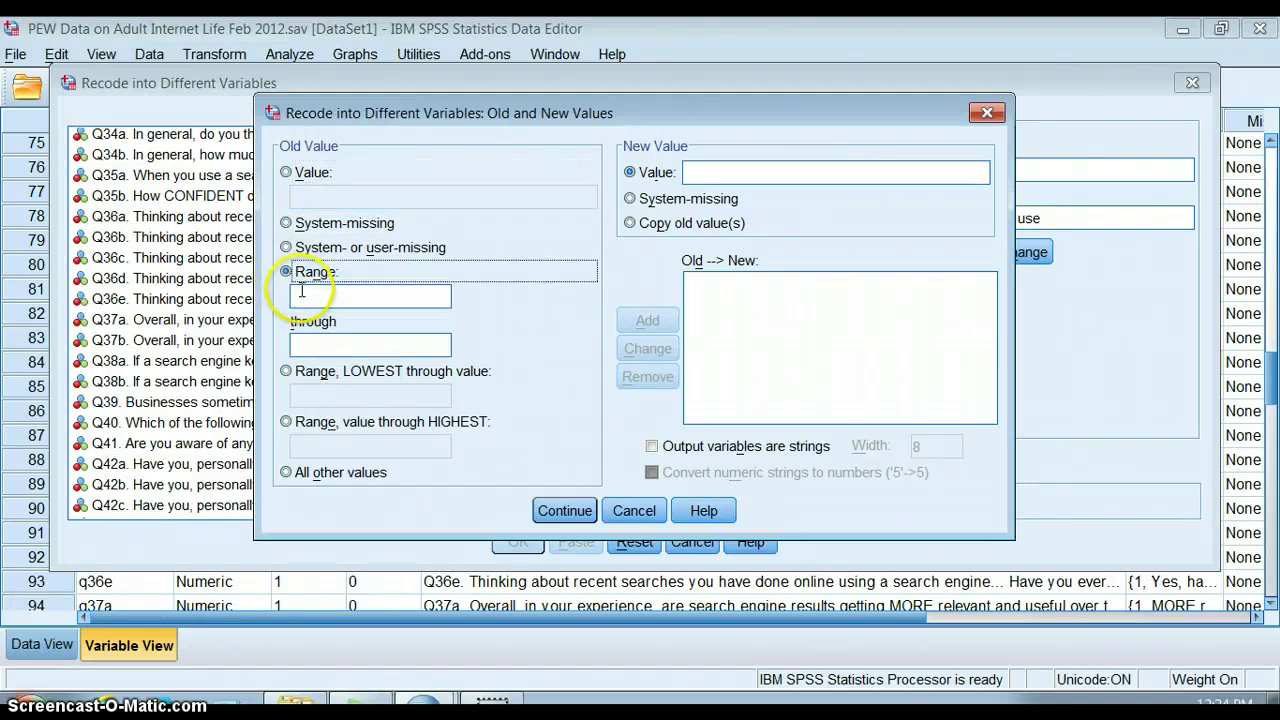
left_click(301, 291)
type("4")
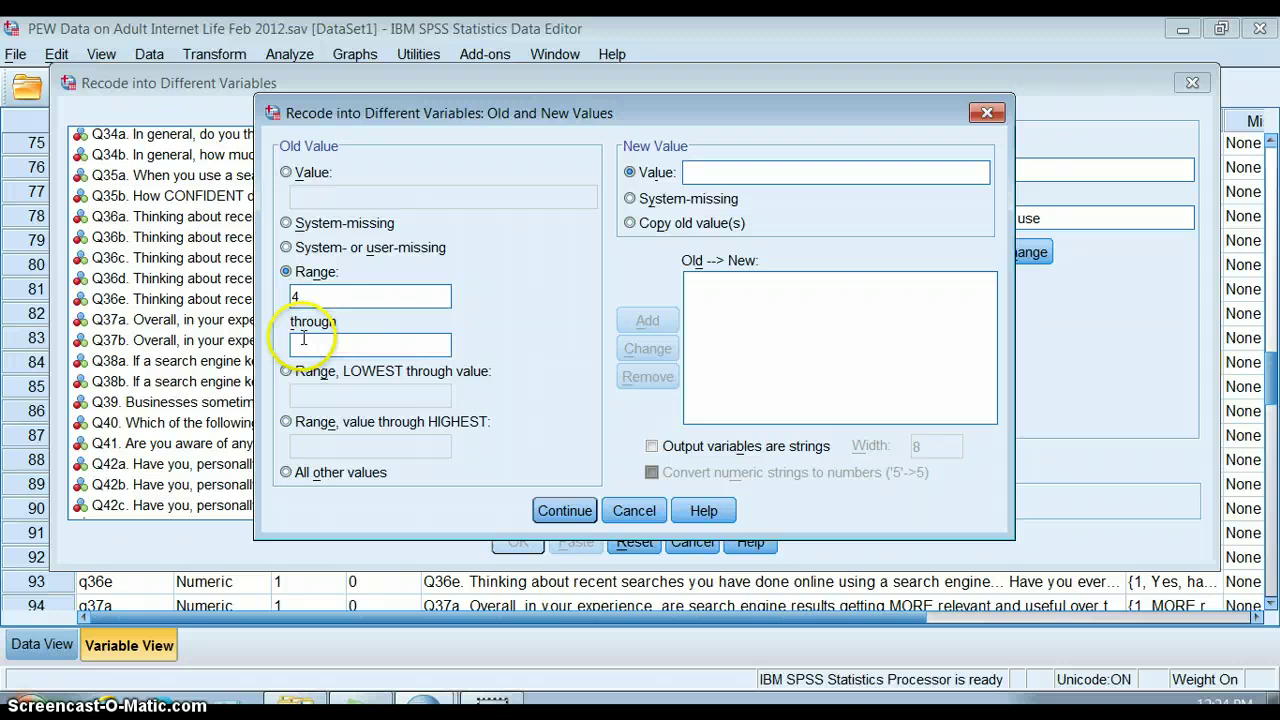
left_click(303, 341)
type("96")
left_click(694, 172)
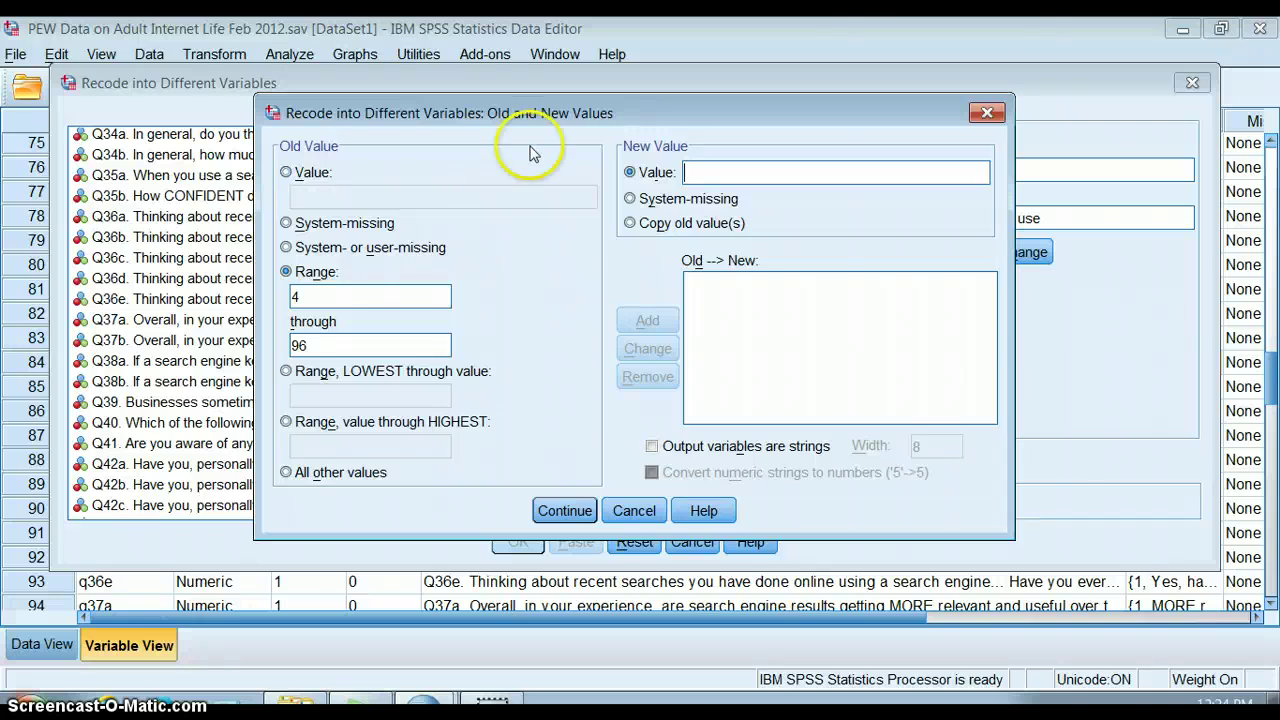
left_click(633, 172)
type("4")
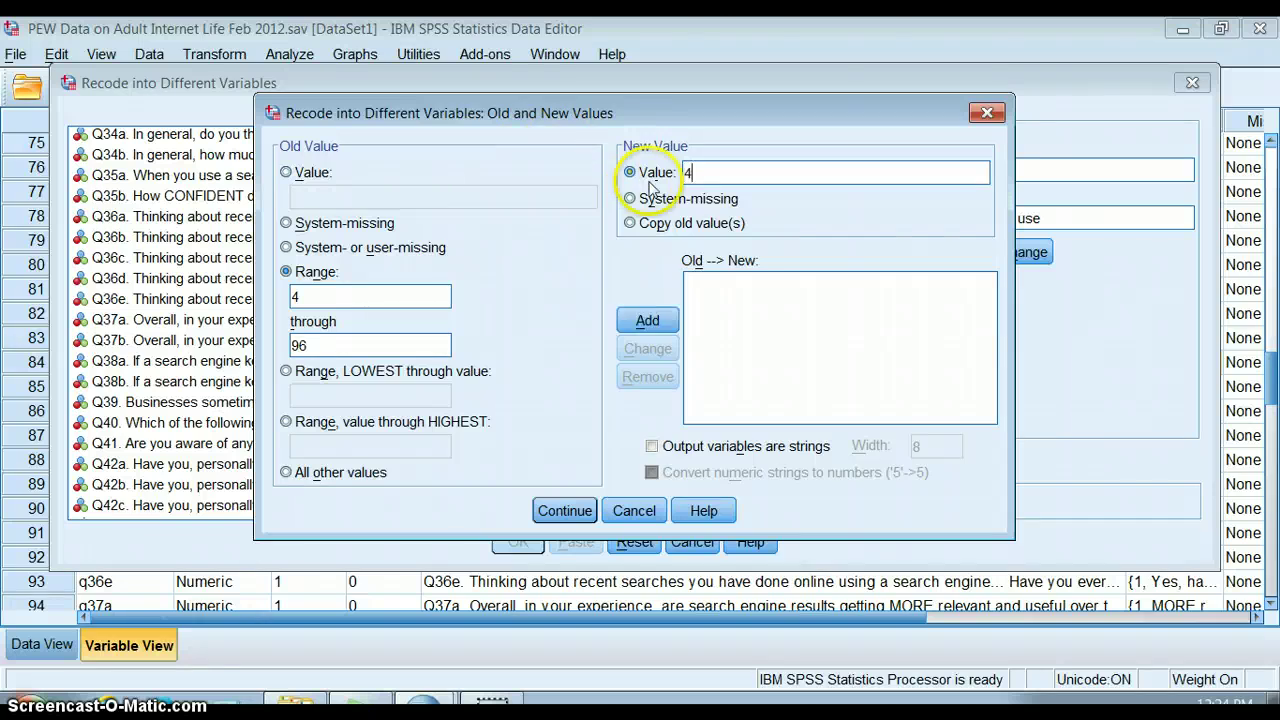
left_click(650, 320)
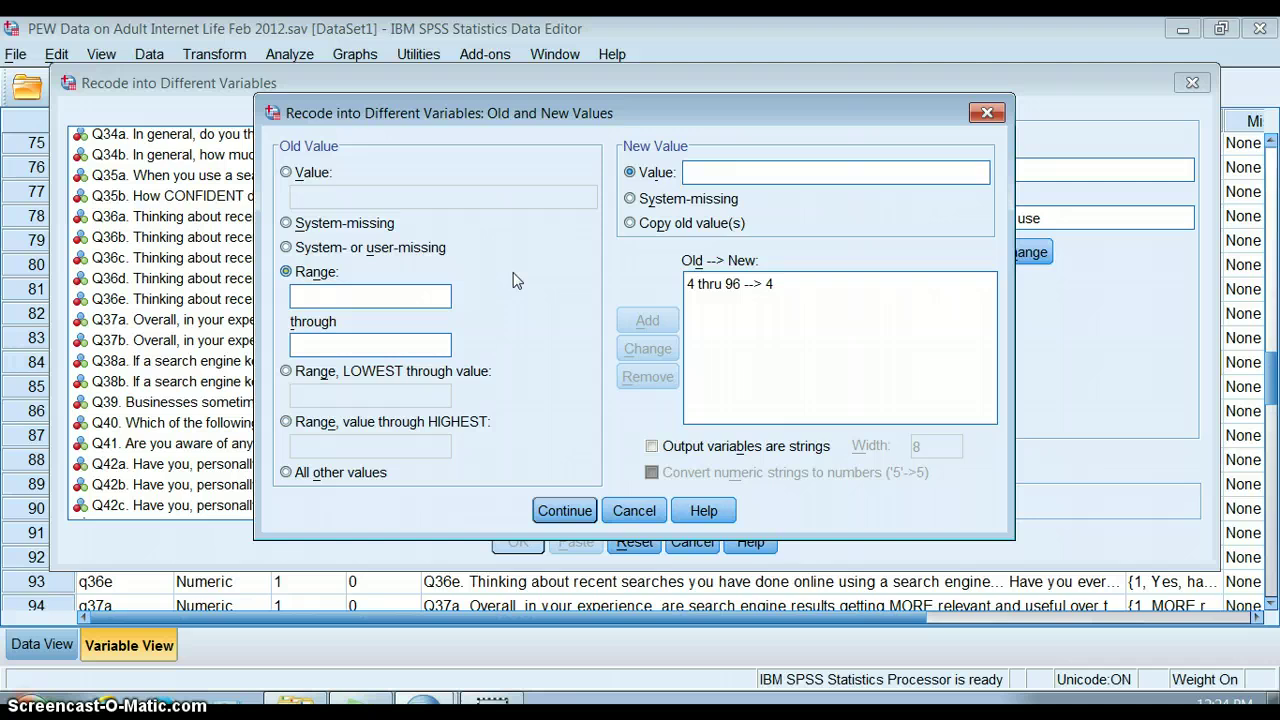
Step: Add rules mapping 97 thru 98 to 5 and 99 to system-missing
left_click(306, 294)
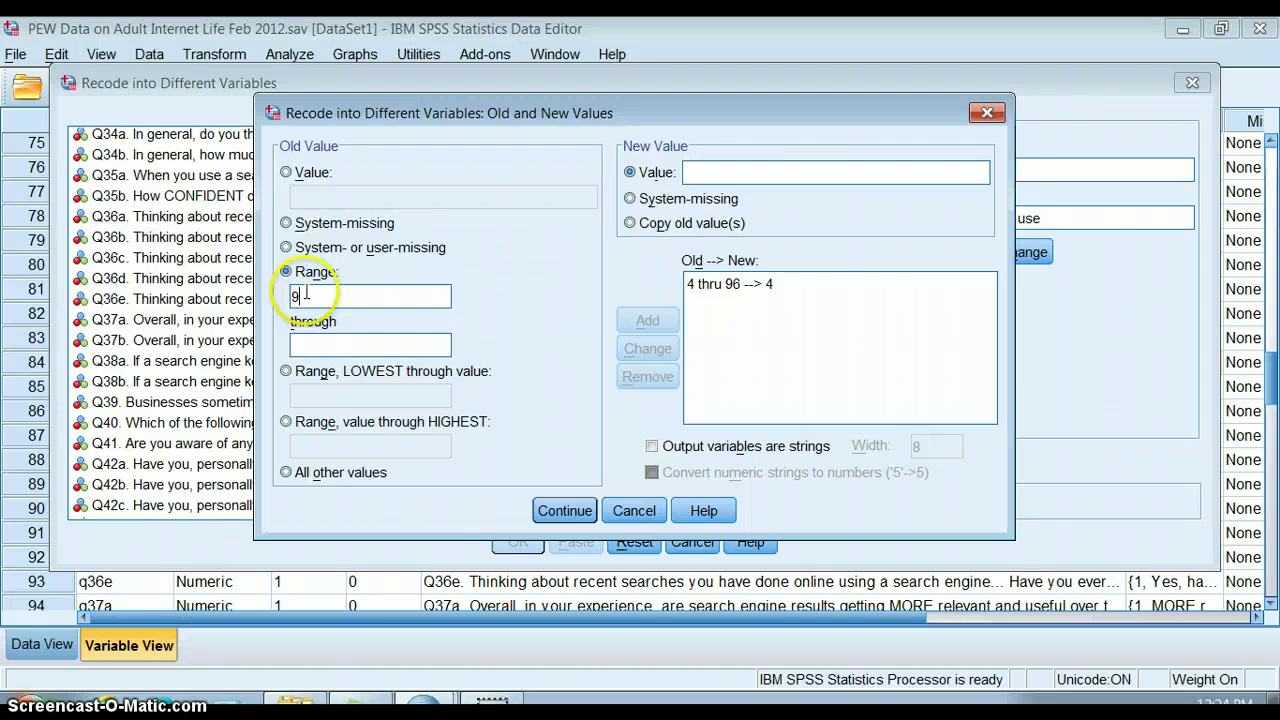
left_click(305, 345)
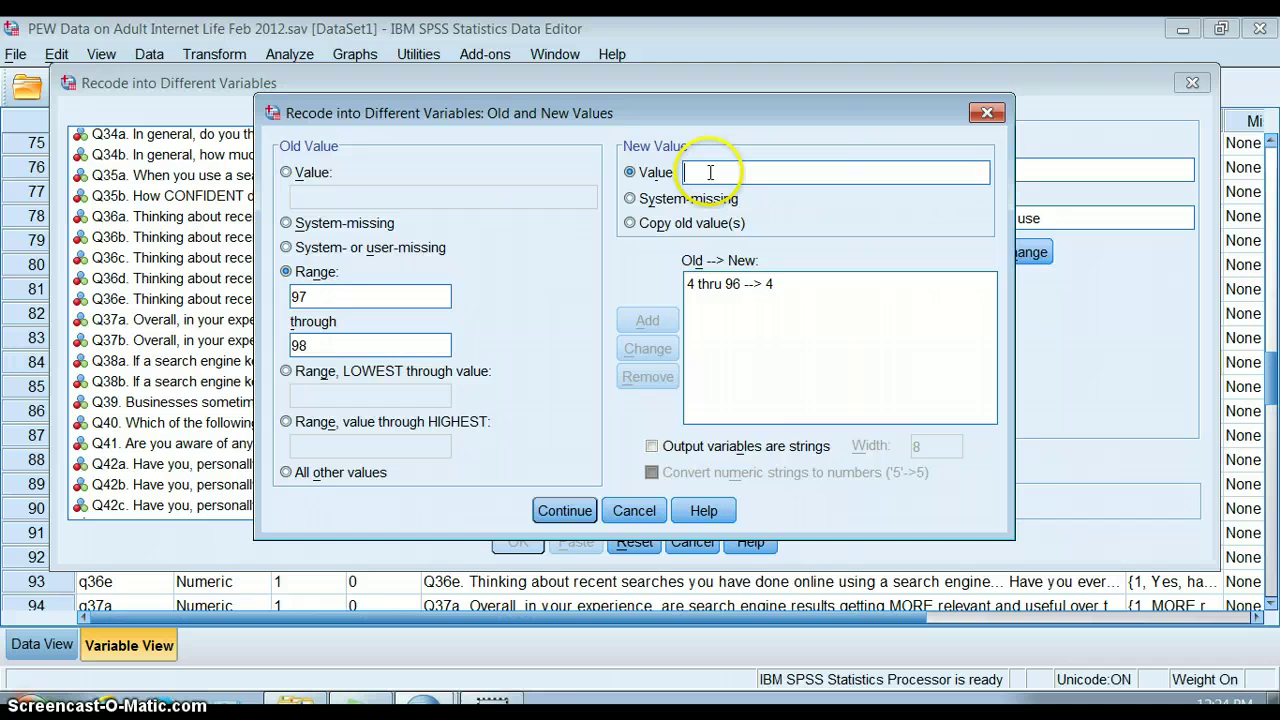
type("5")
left_click(646, 321)
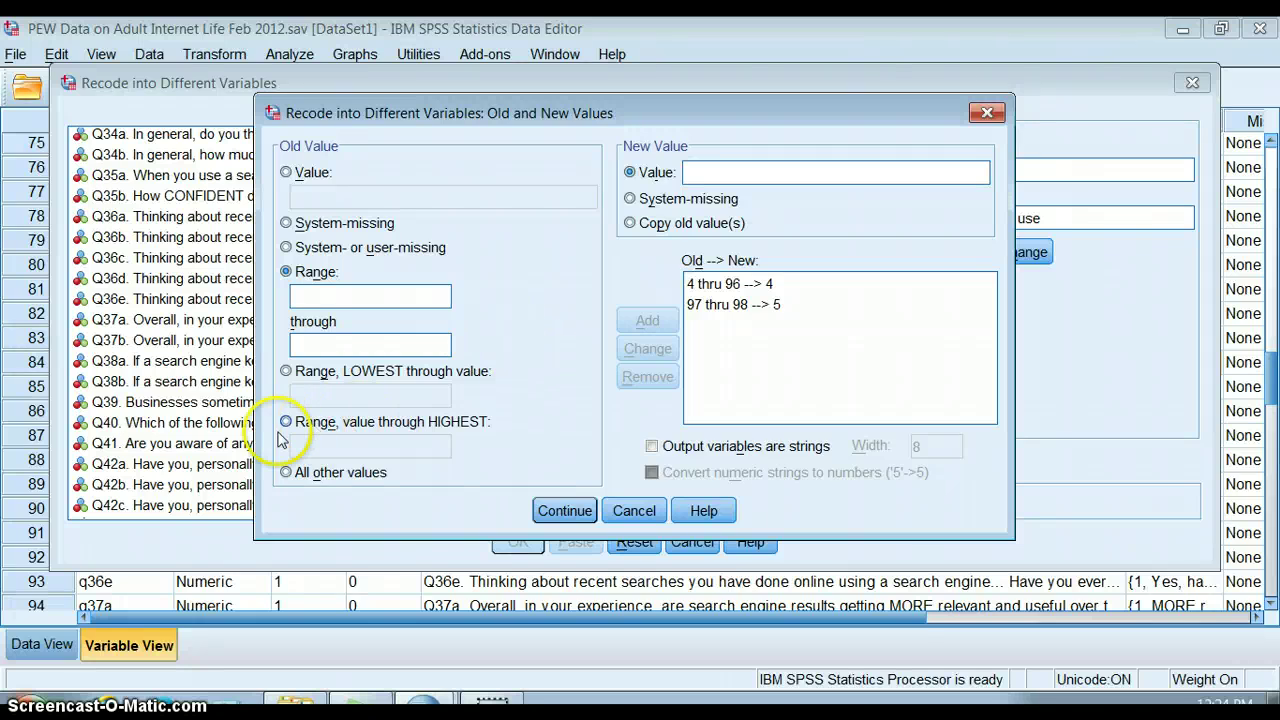
left_click(286, 174)
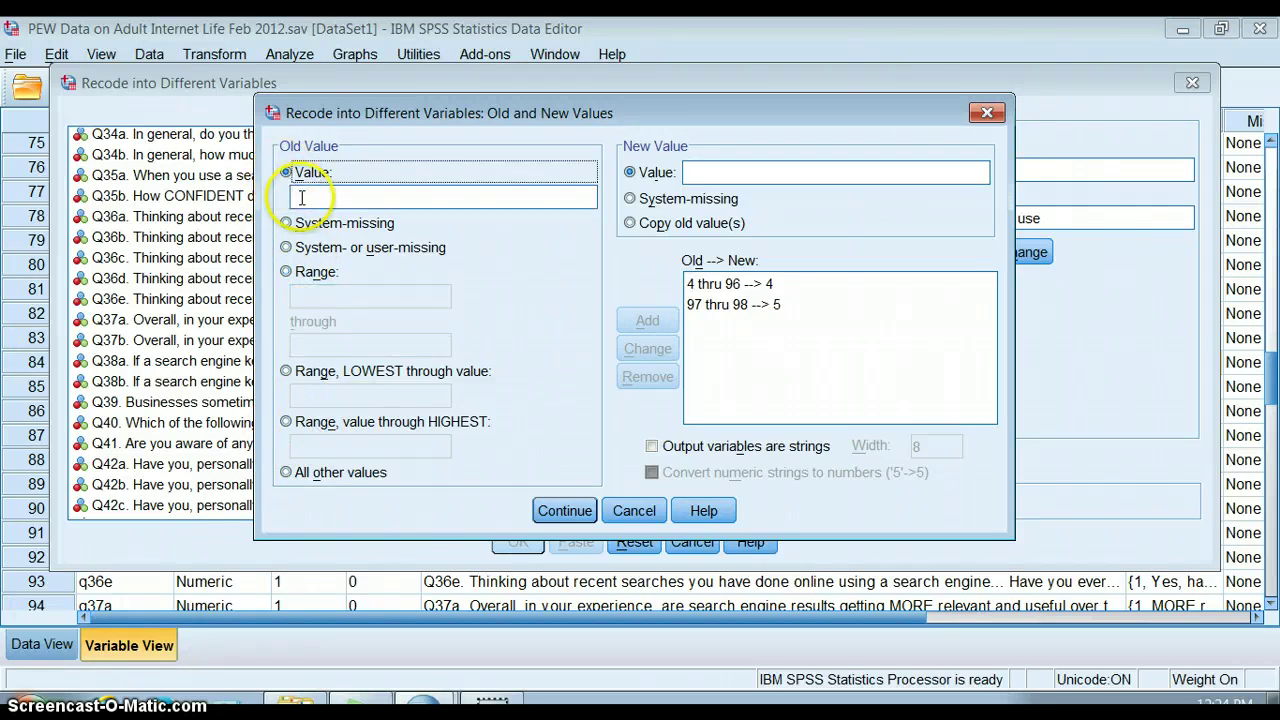
type("99")
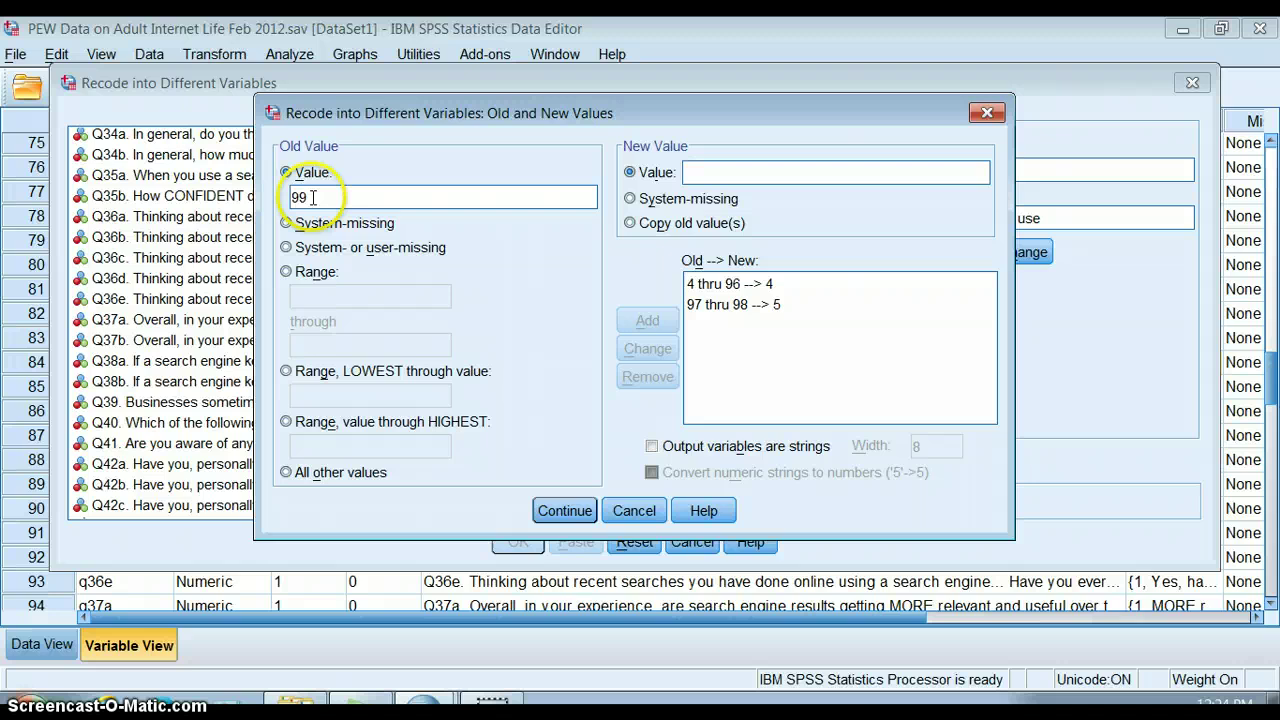
left_click(630, 200)
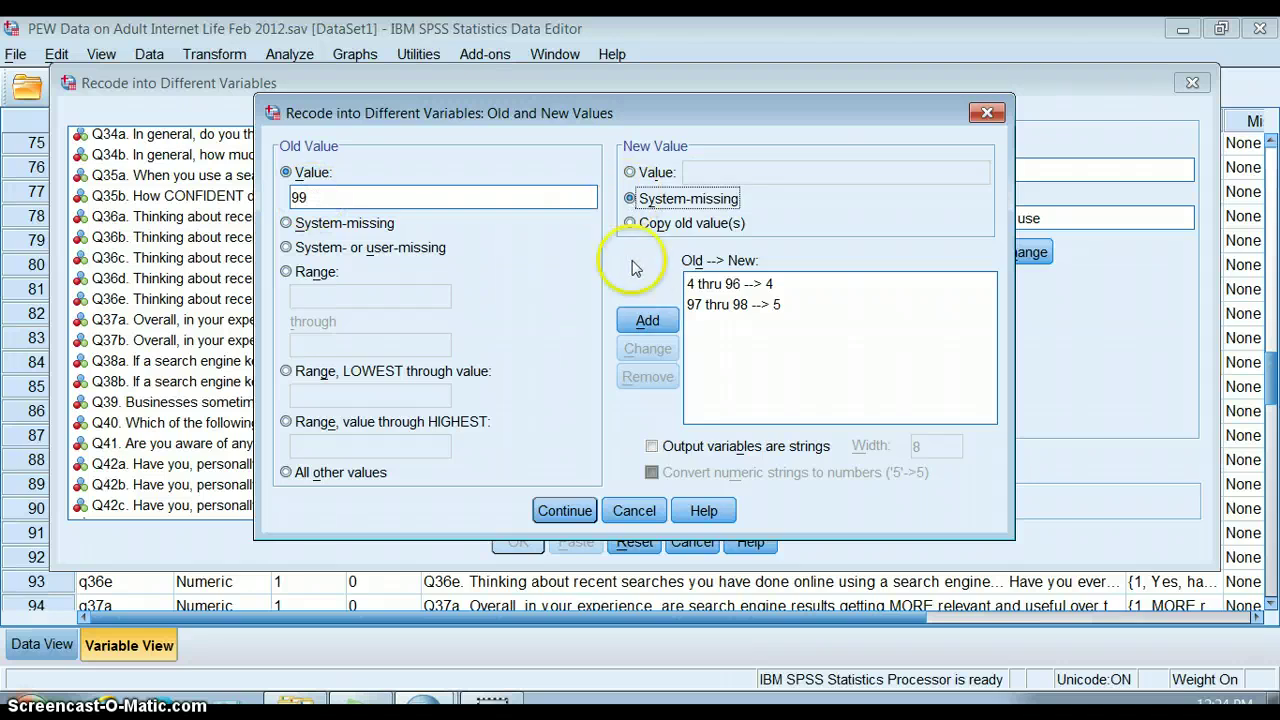
left_click(645, 320)
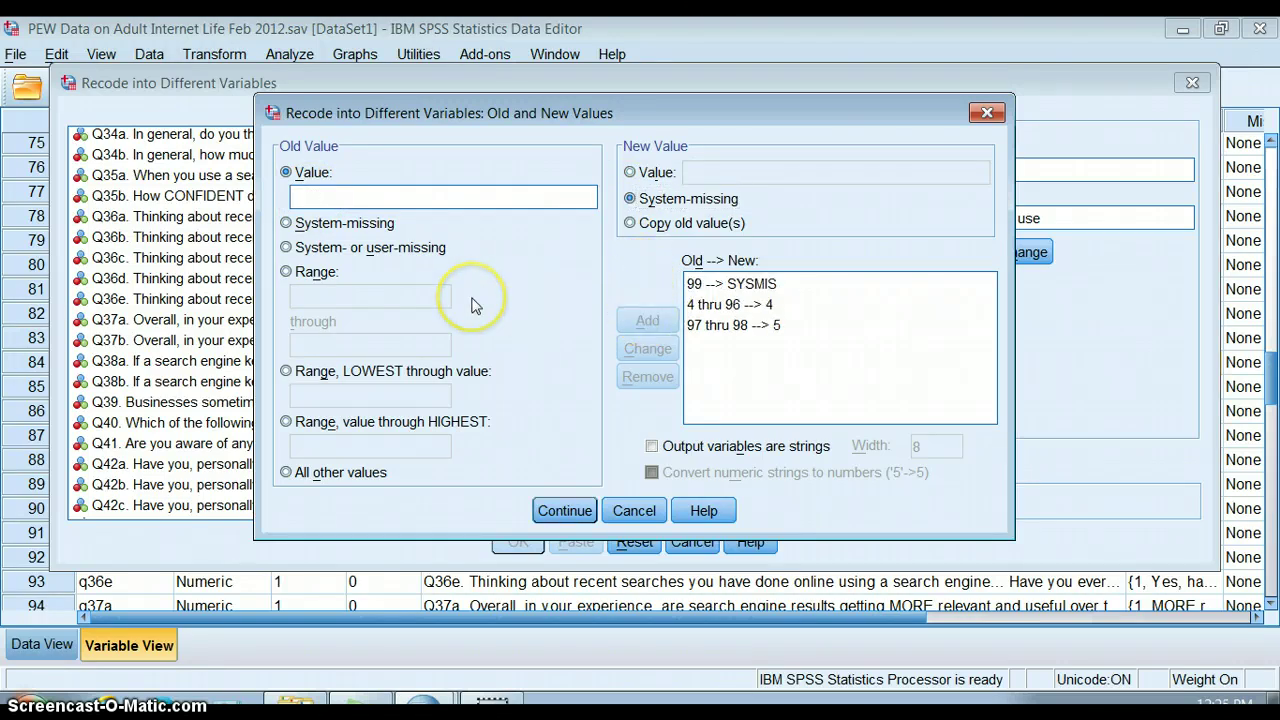
Step: Copy all other values unchanged and confirm the value mappings
left_click(286, 474)
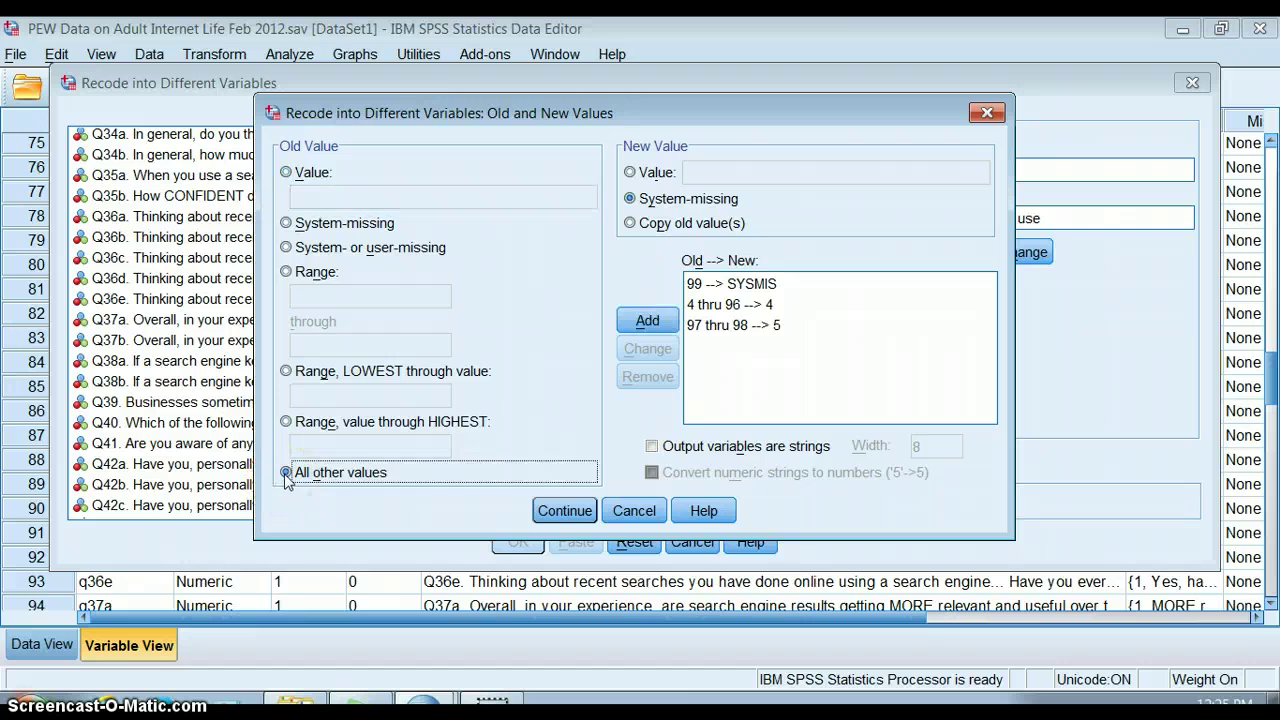
left_click(632, 223)
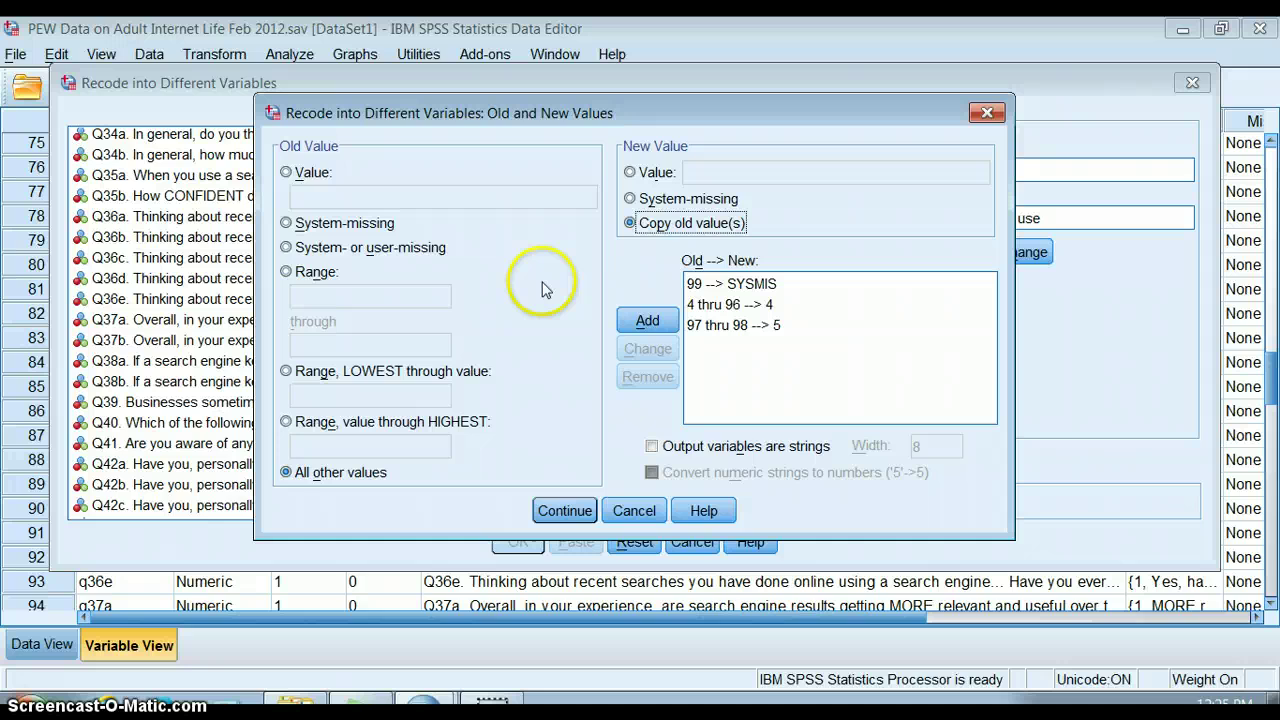
left_click(636, 320)
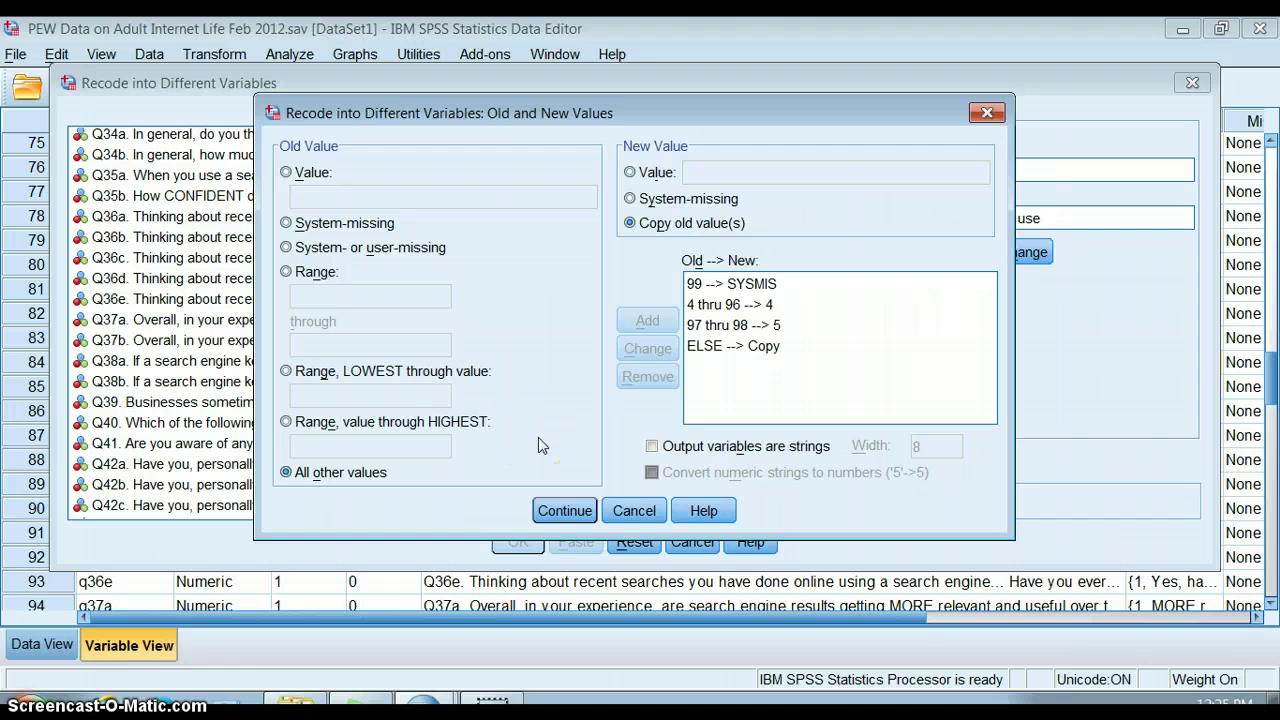
left_click(565, 511)
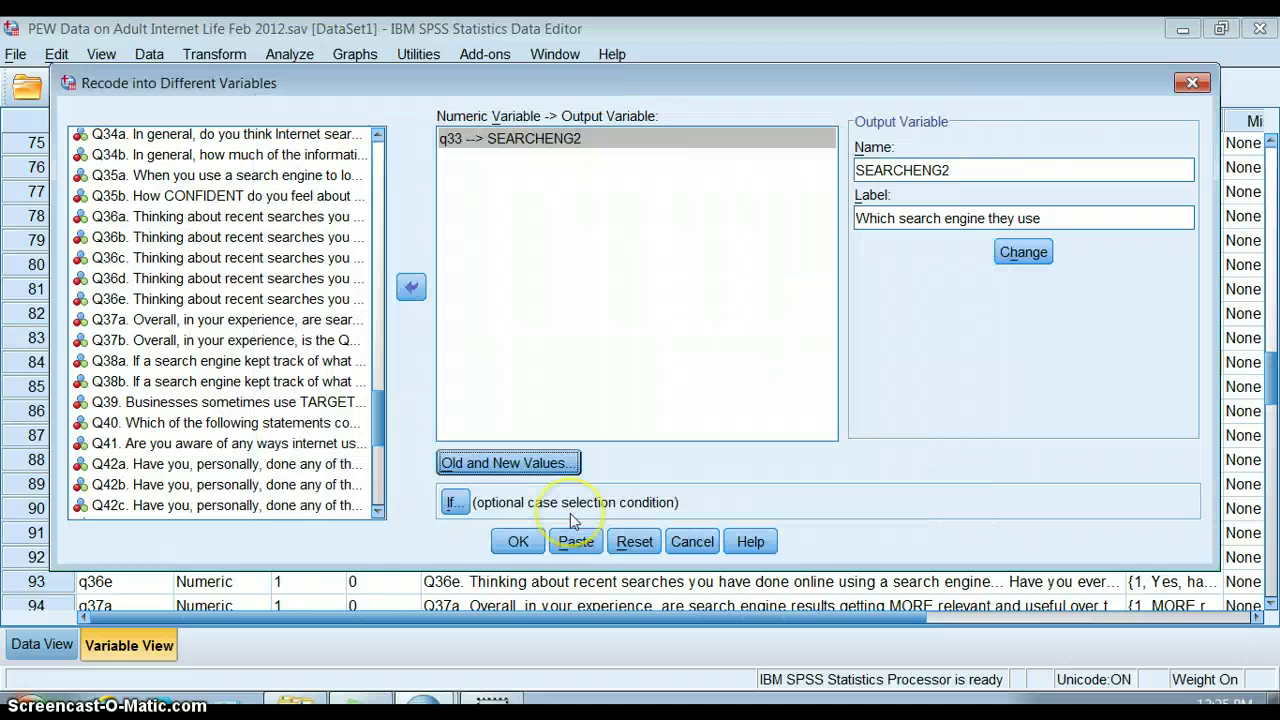
Step: Run the recode, then return to the Data Editor and scroll to variable 124, SEARCHENG2
left_click(518, 541)
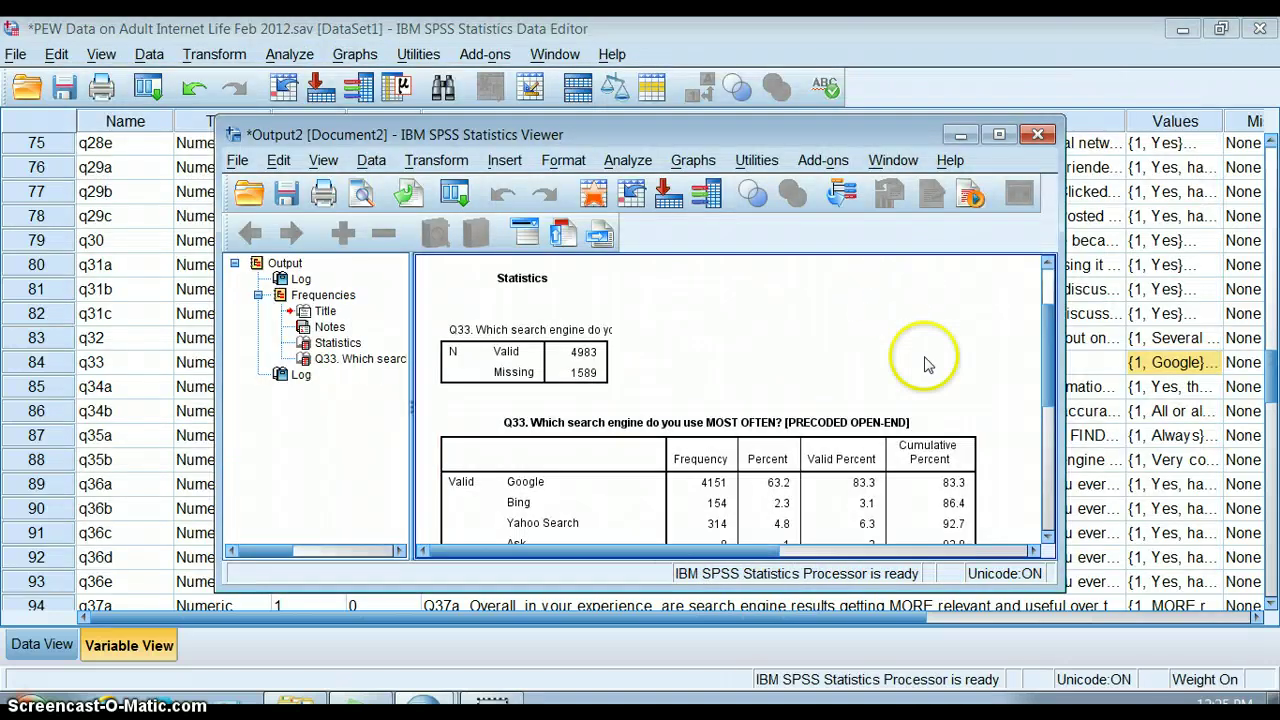
left_click_drag(1050, 420, 1052, 520)
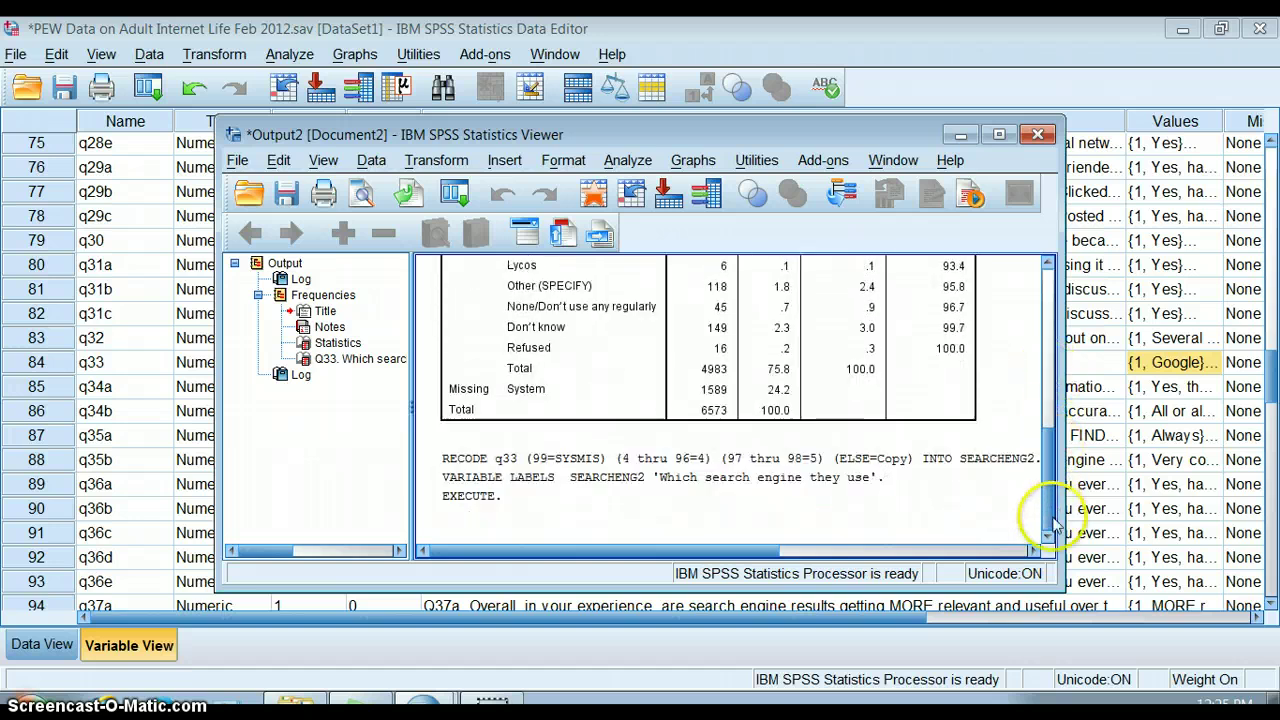
left_click(958, 136)
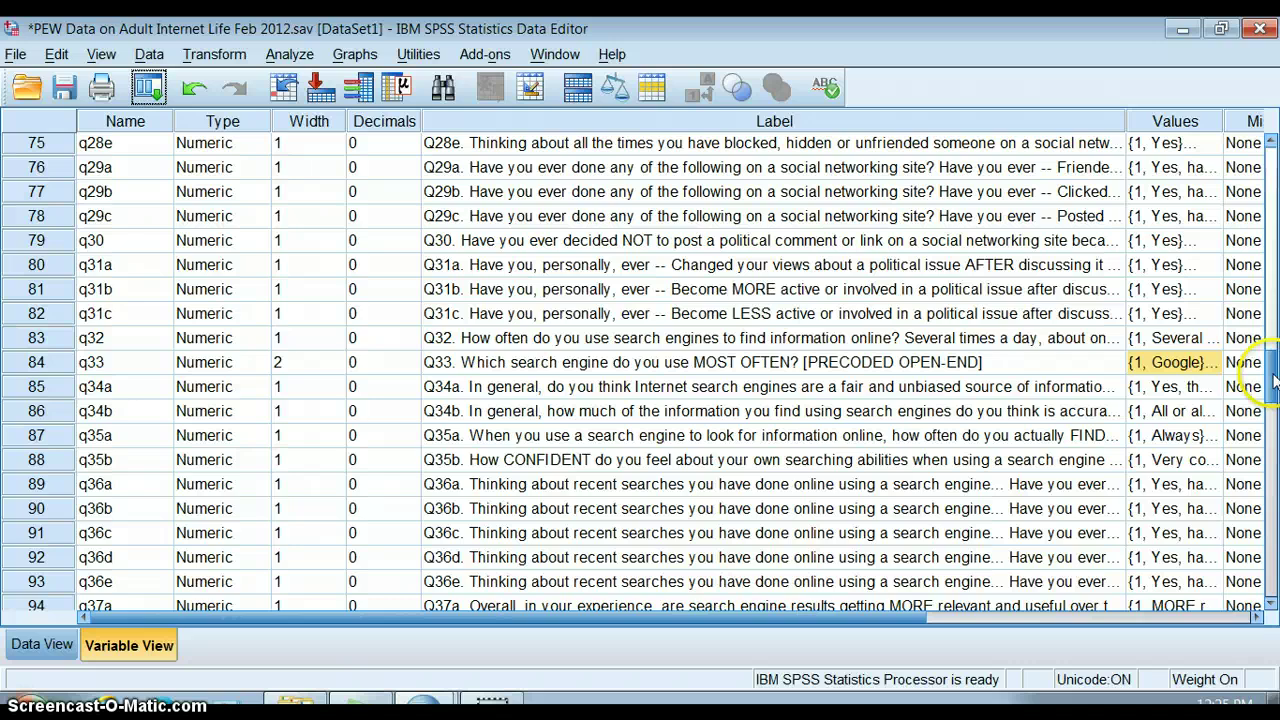
left_click_drag(1274, 380, 1264, 606)
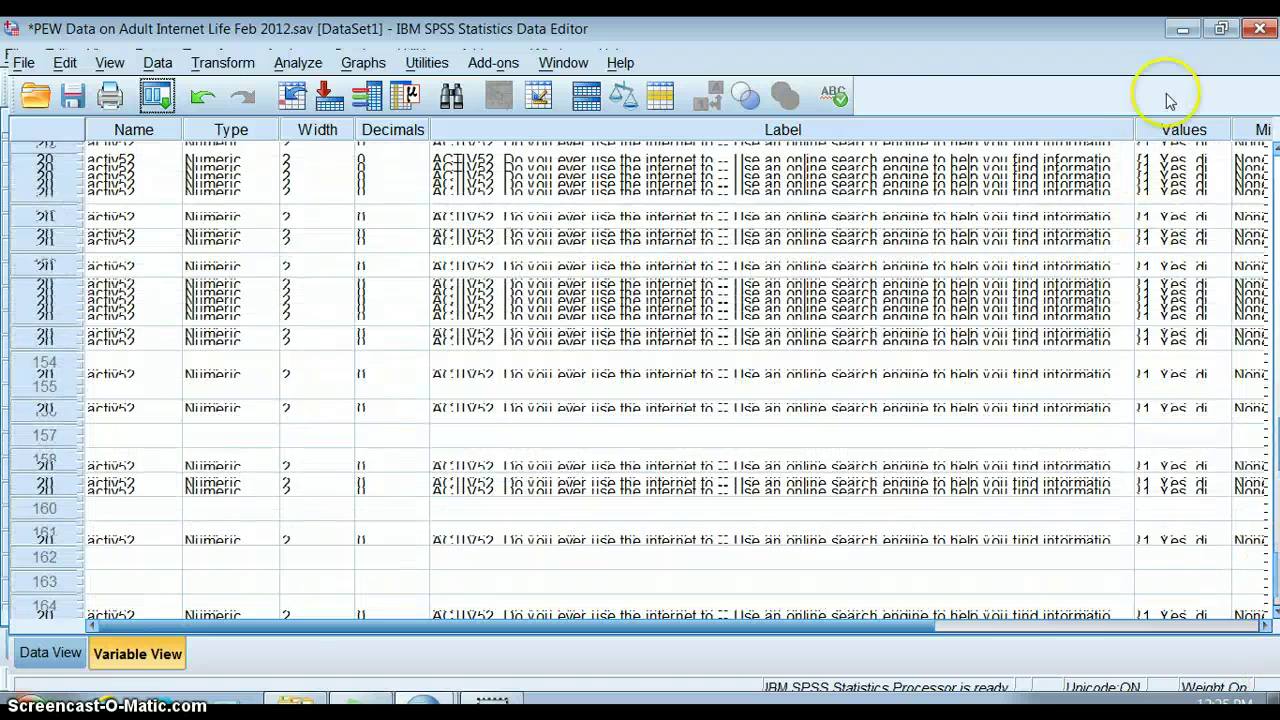
left_click(1183, 28)
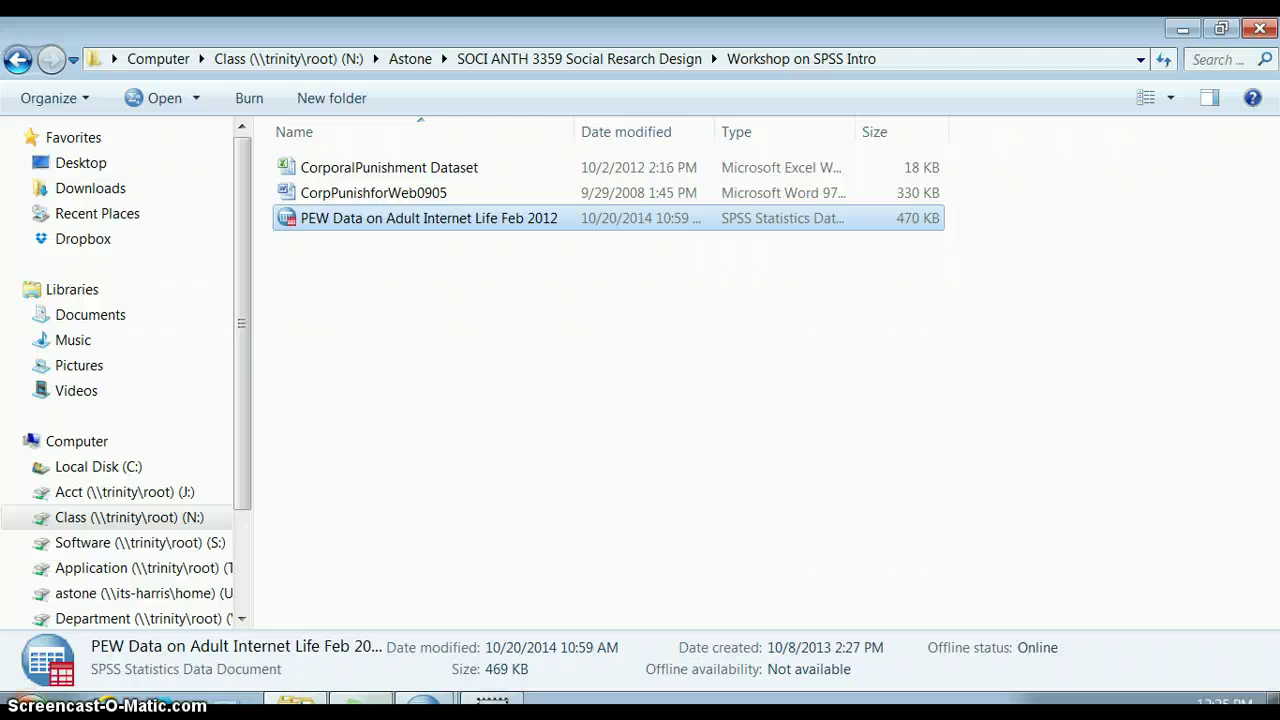
mouse_move(444, 700)
left_click(445, 624)
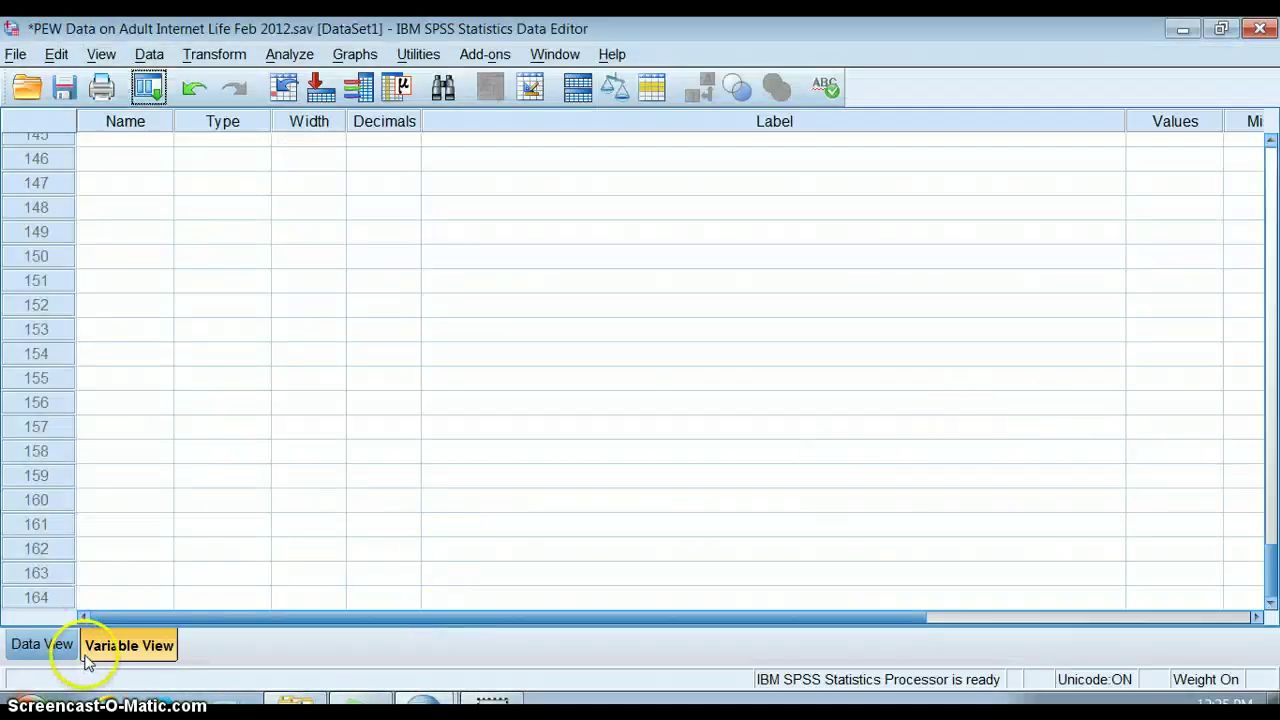
left_click_drag(1265, 586, 1255, 480)
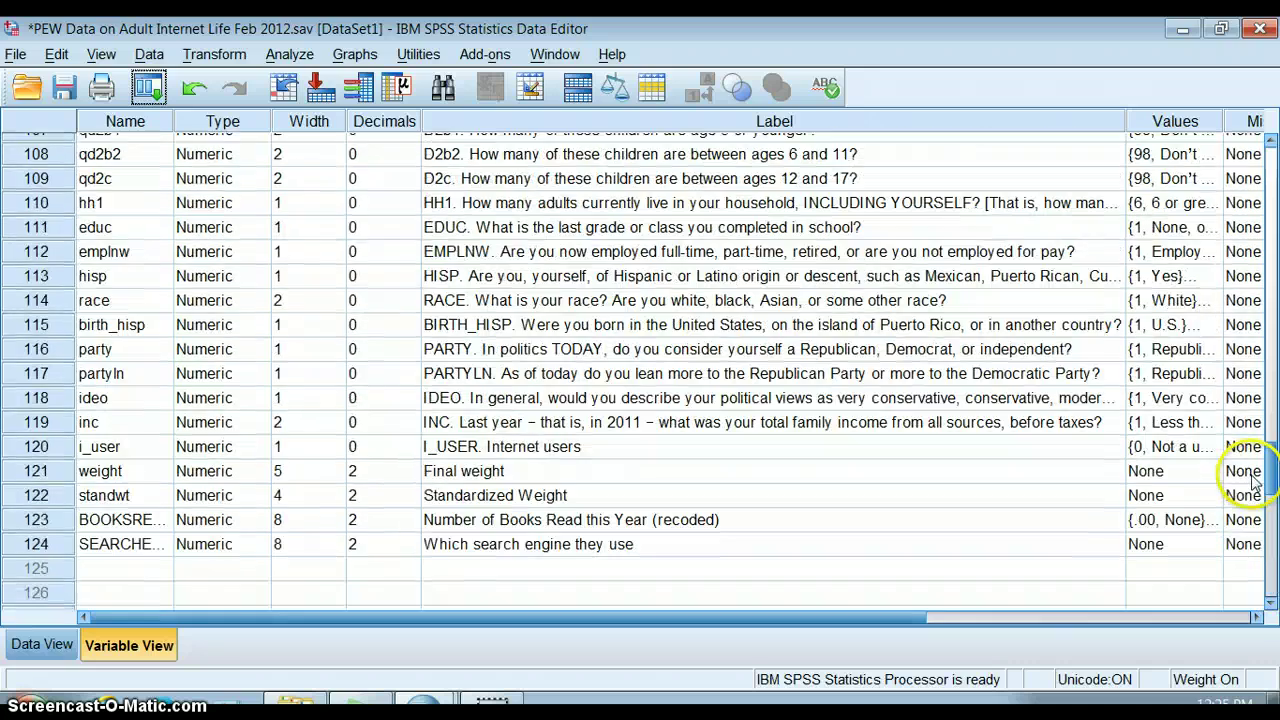
Step: Open SEARCHENG2's value labels and add 1 = Google and 2 = Bing
left_click(1160, 514)
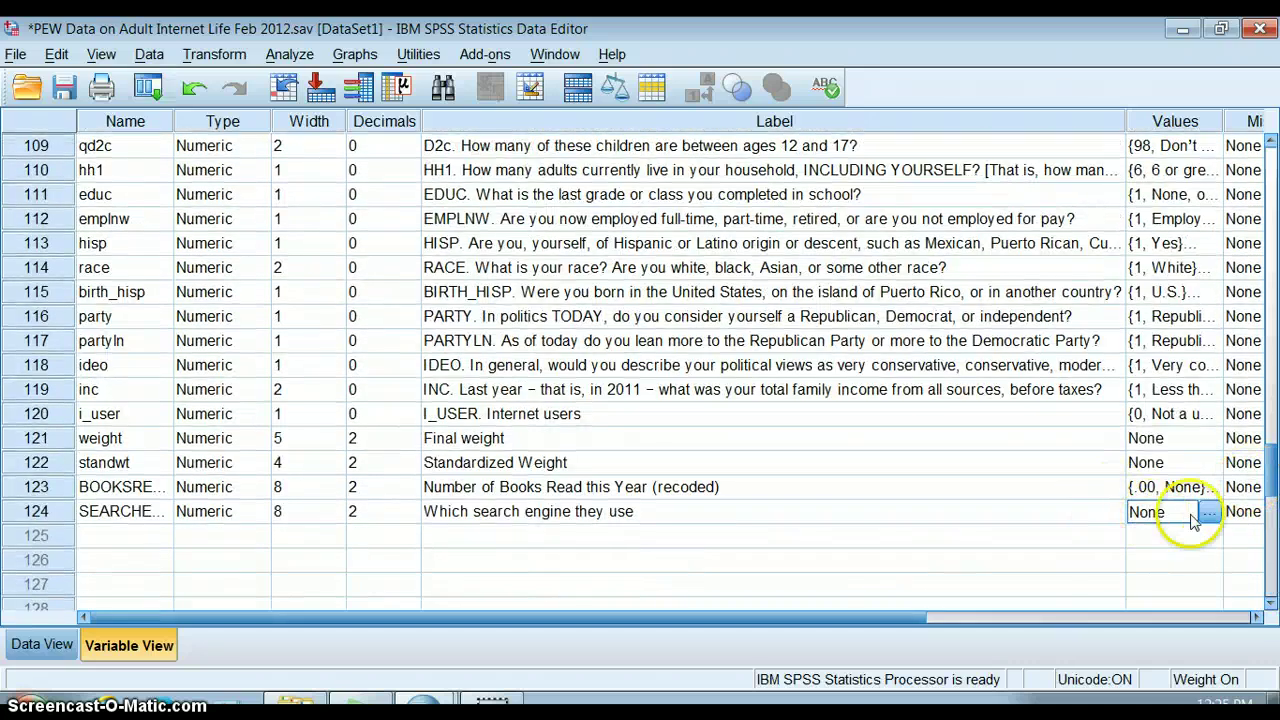
left_click(1209, 512)
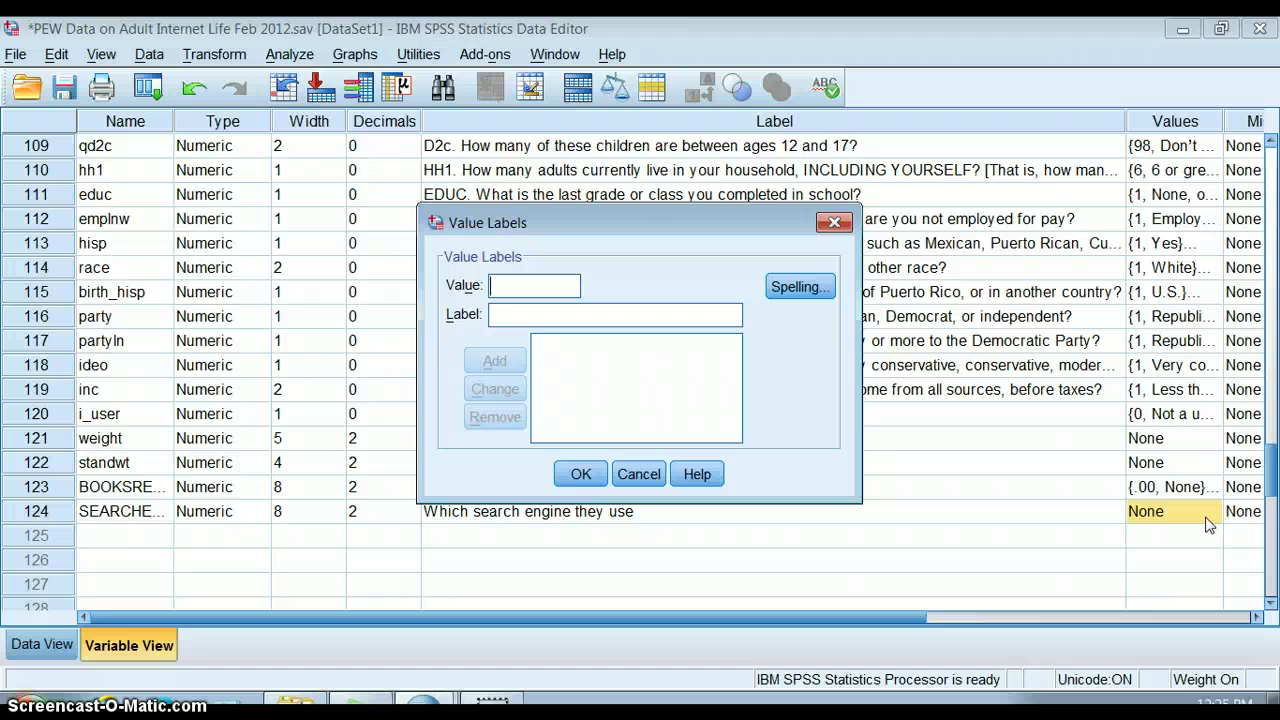
left_click(540, 314)
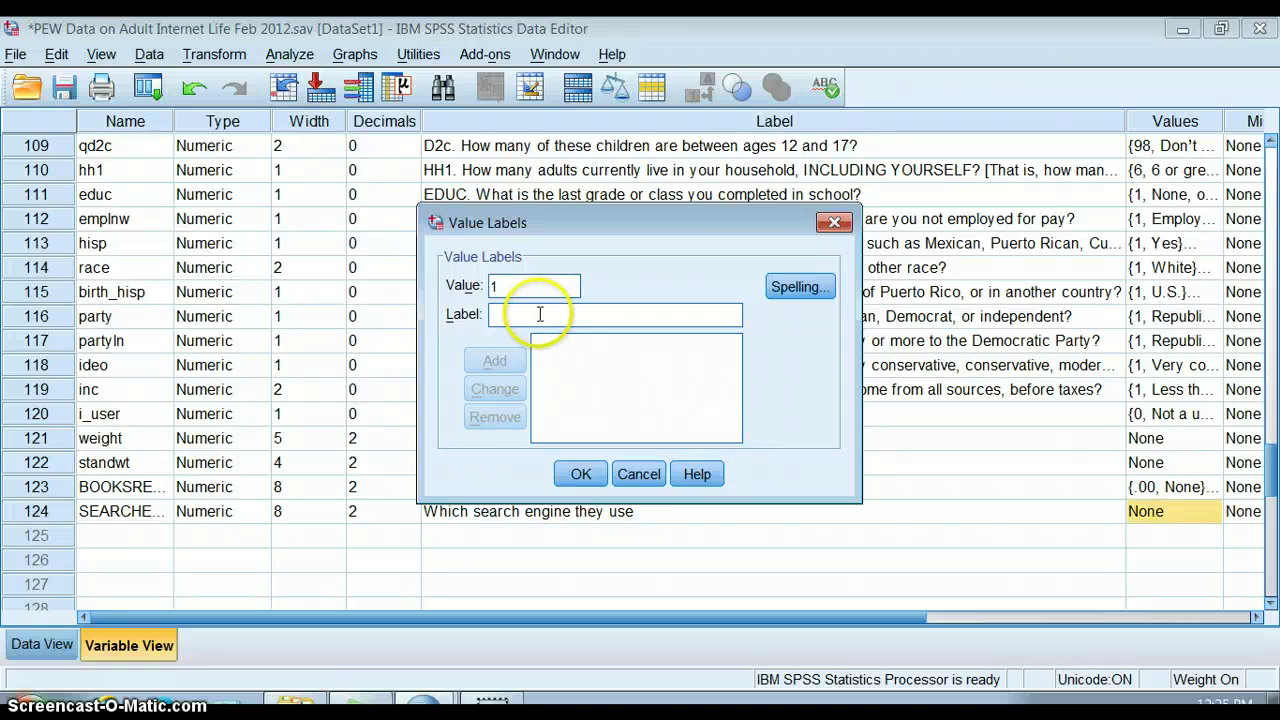
type("goog")
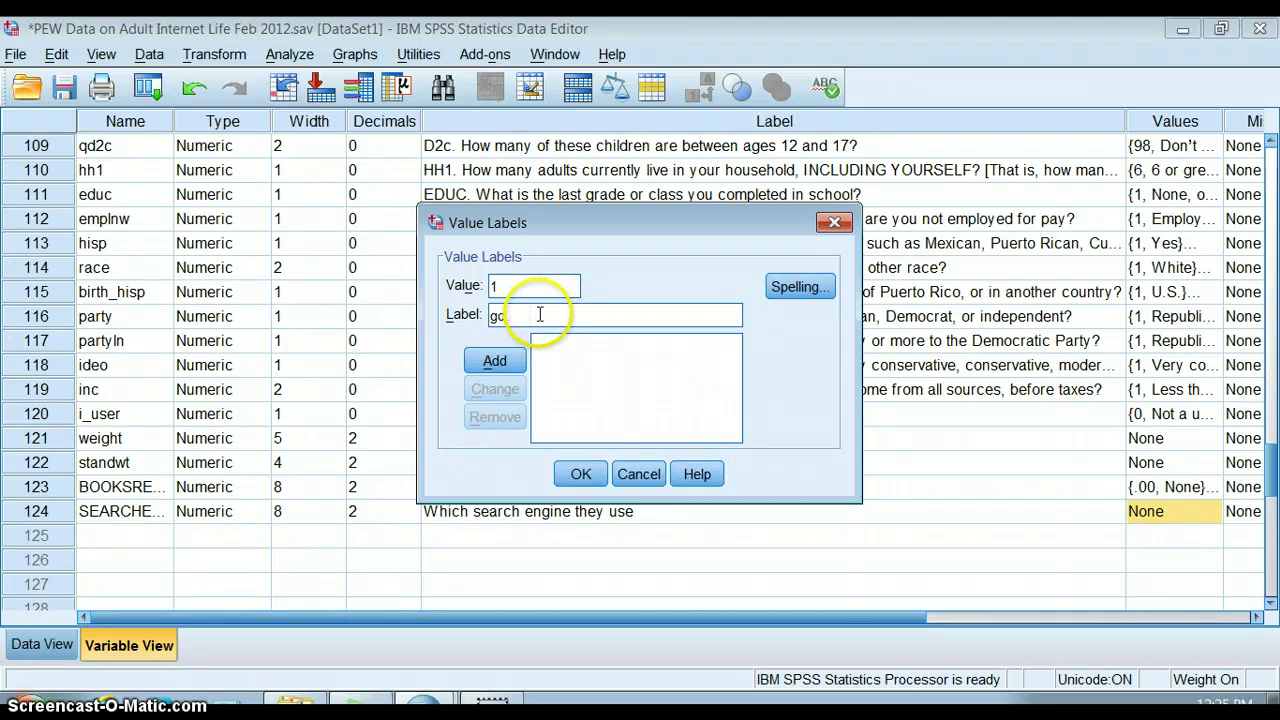
key("BackSpace")
key("BackSpace")
type("goog")
left_click(494, 360)
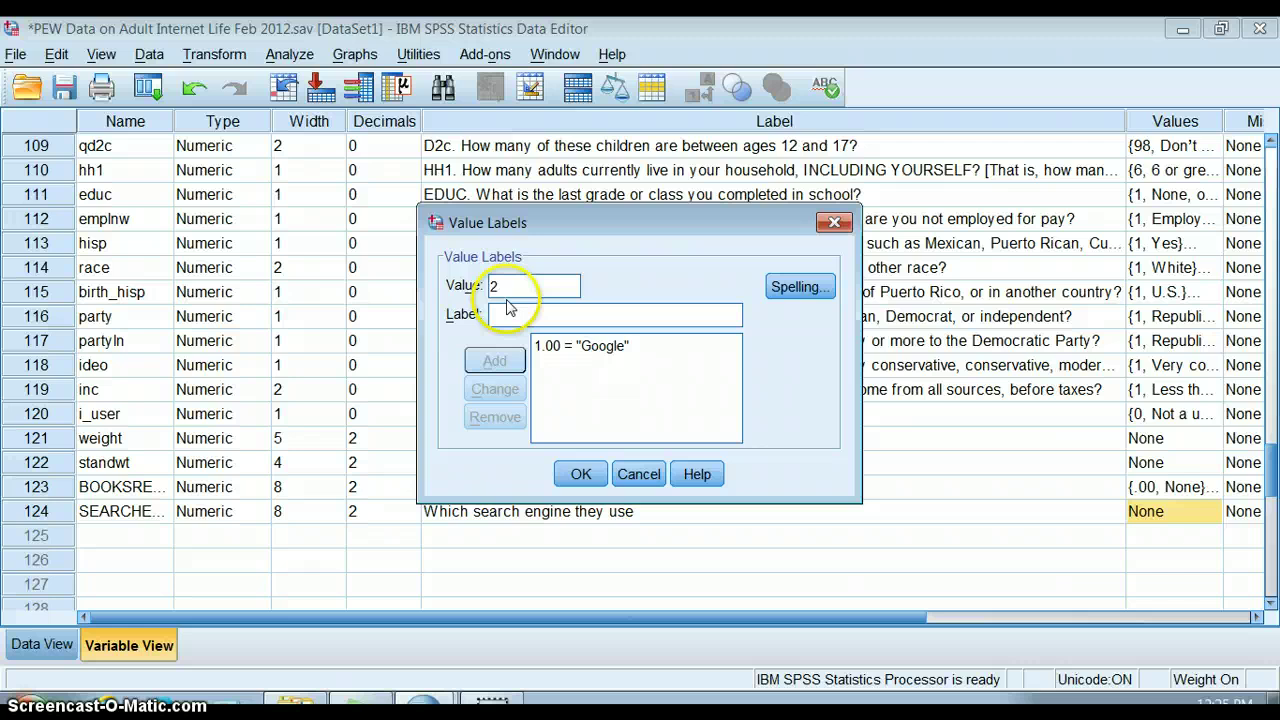
left_click(505, 312)
type("Bi")
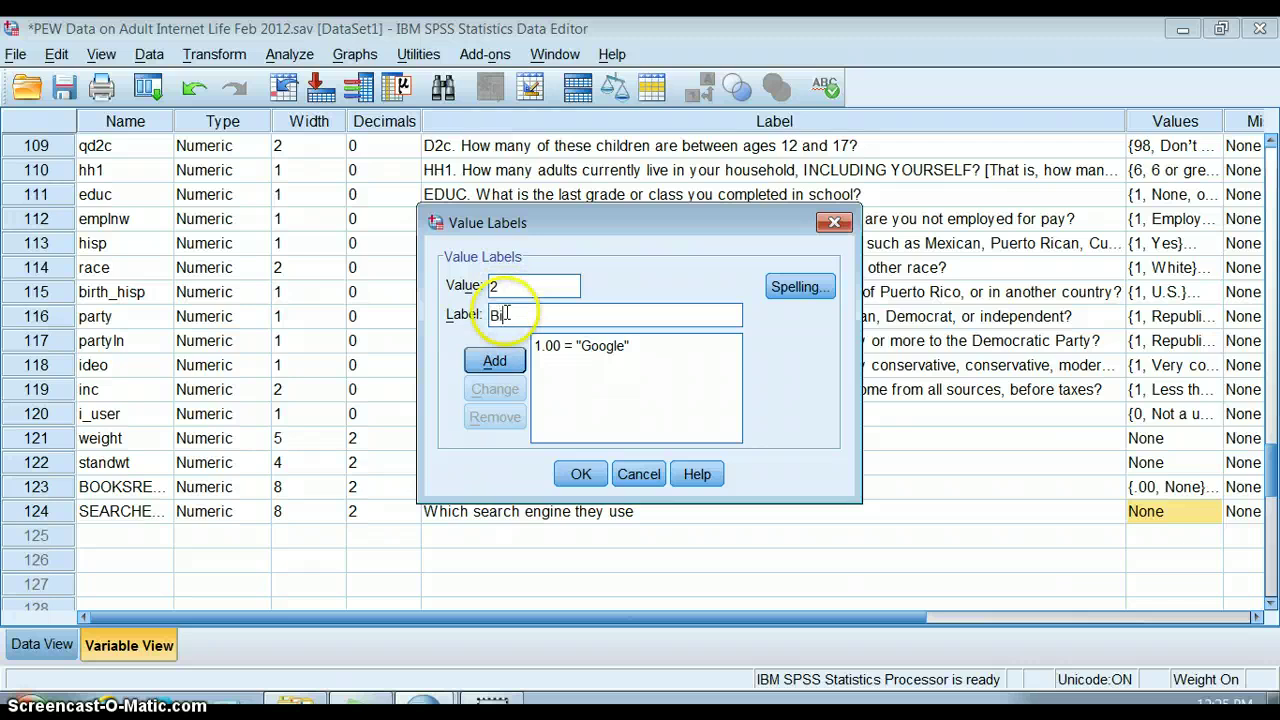
type("ng")
left_click(494, 362)
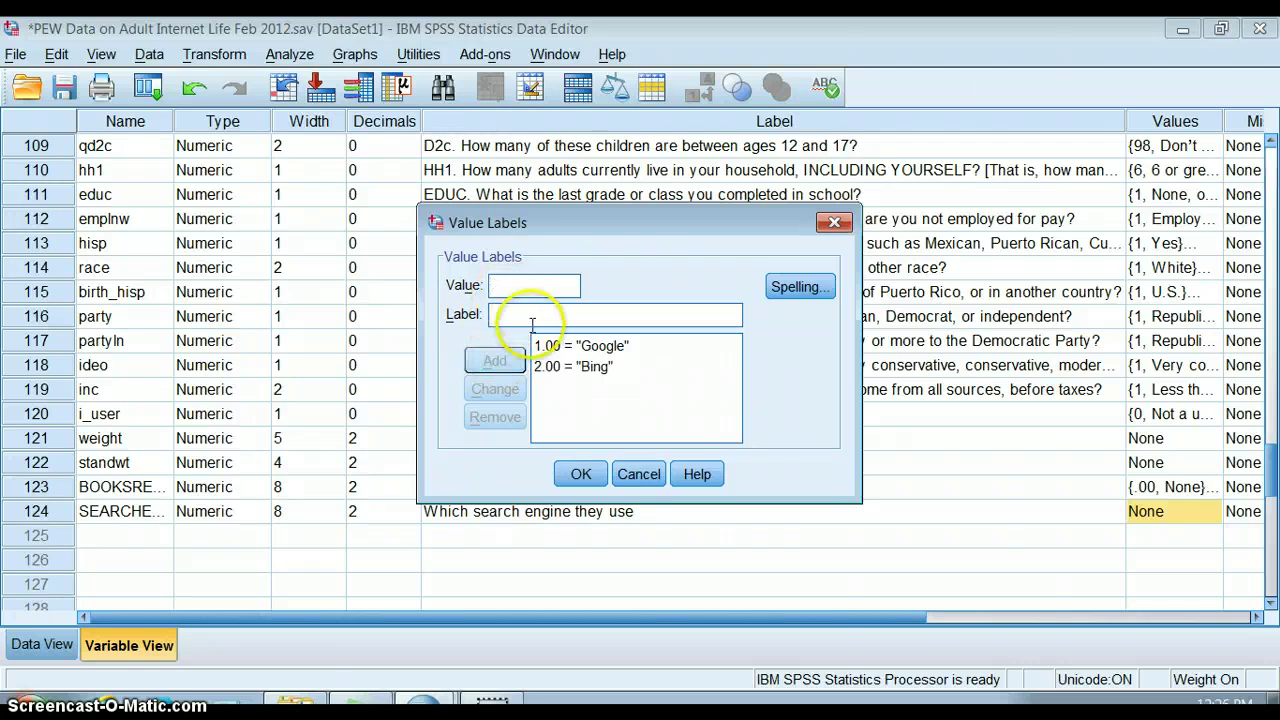
Step: Add 3 = Yahoo, 4 = Other Search Engine and 5 = None/Don't Know, then save the labels
type("Yahoo")
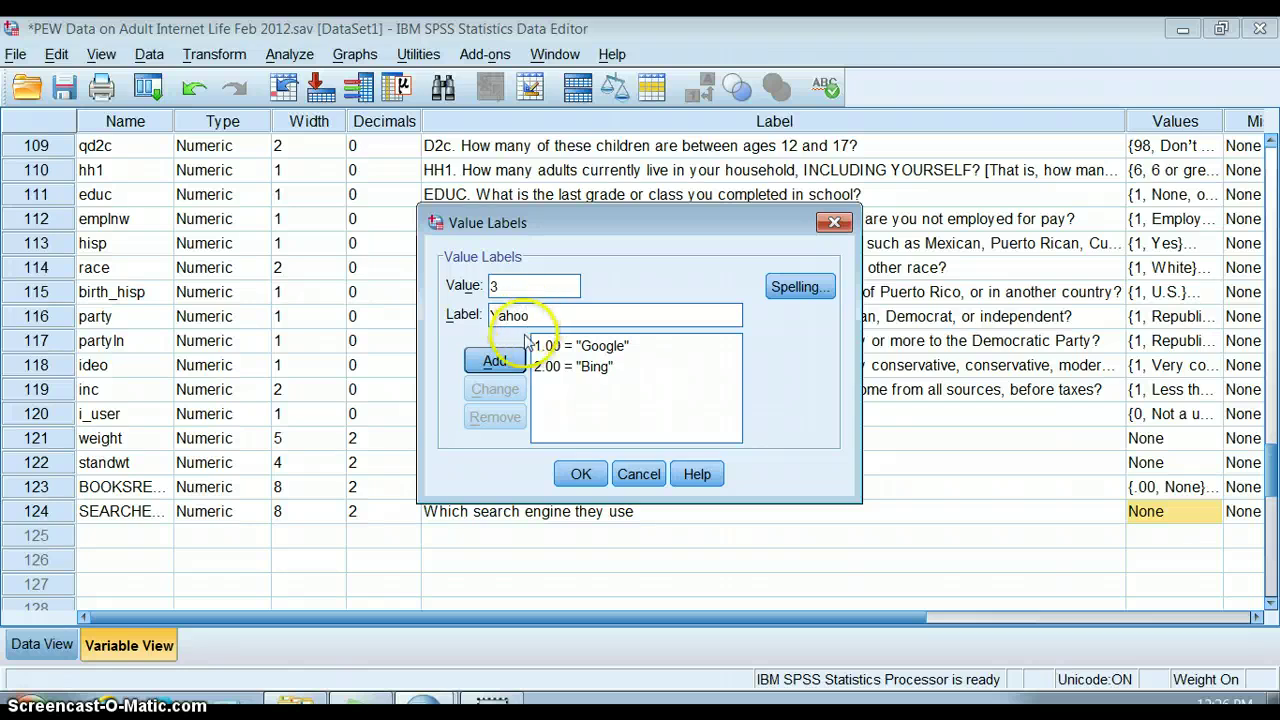
left_click(494, 361)
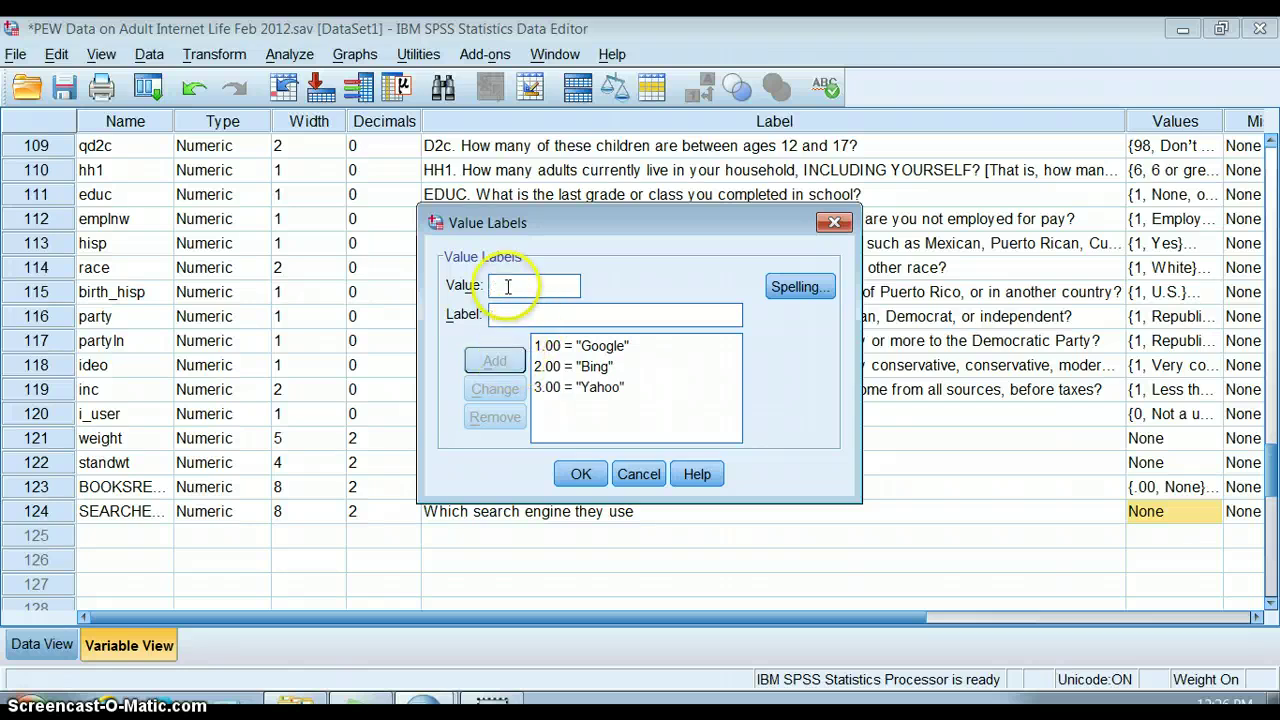
left_click(507, 288)
type("4")
left_click(508, 312)
type("Other Sear")
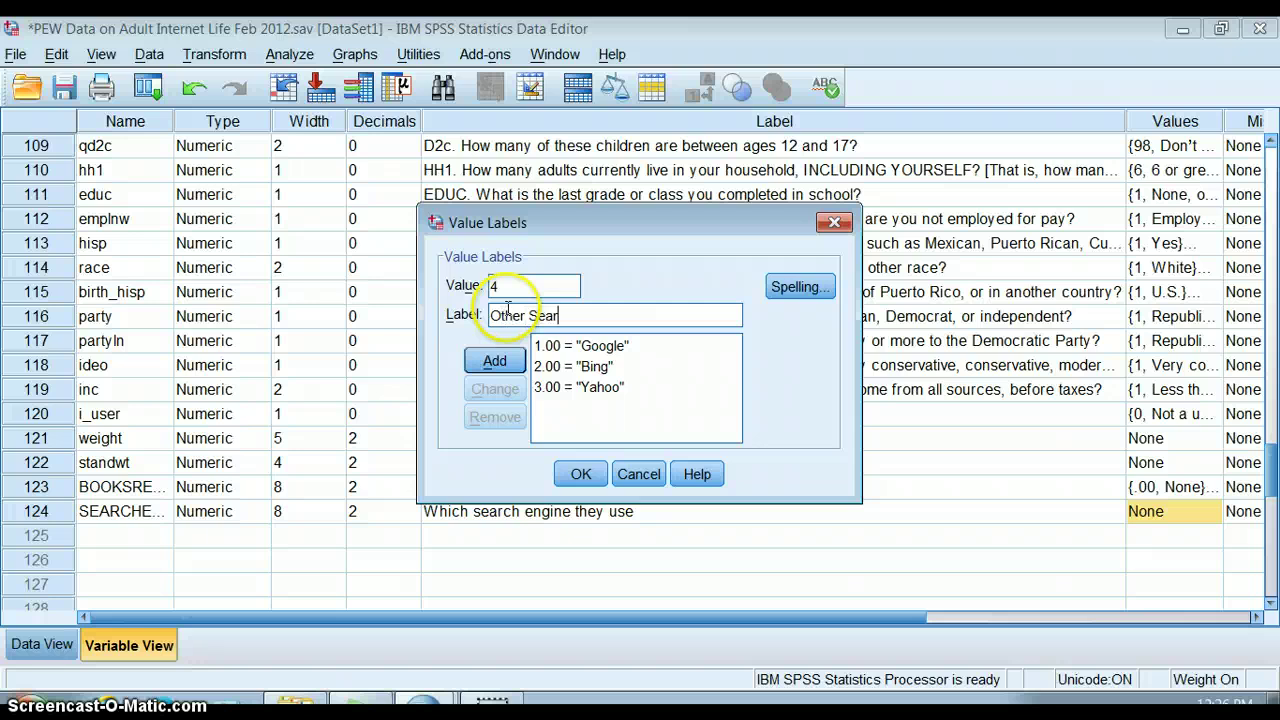
type("ch Engine")
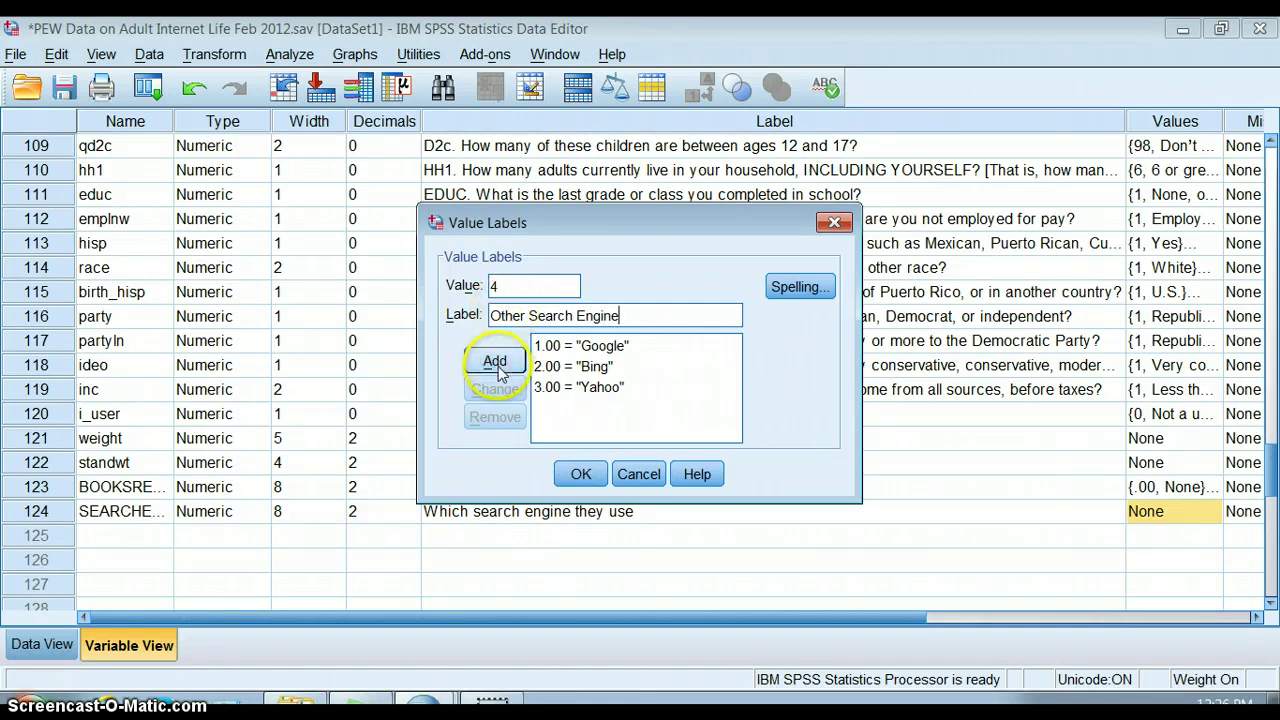
left_click(494, 361)
left_click(552, 291)
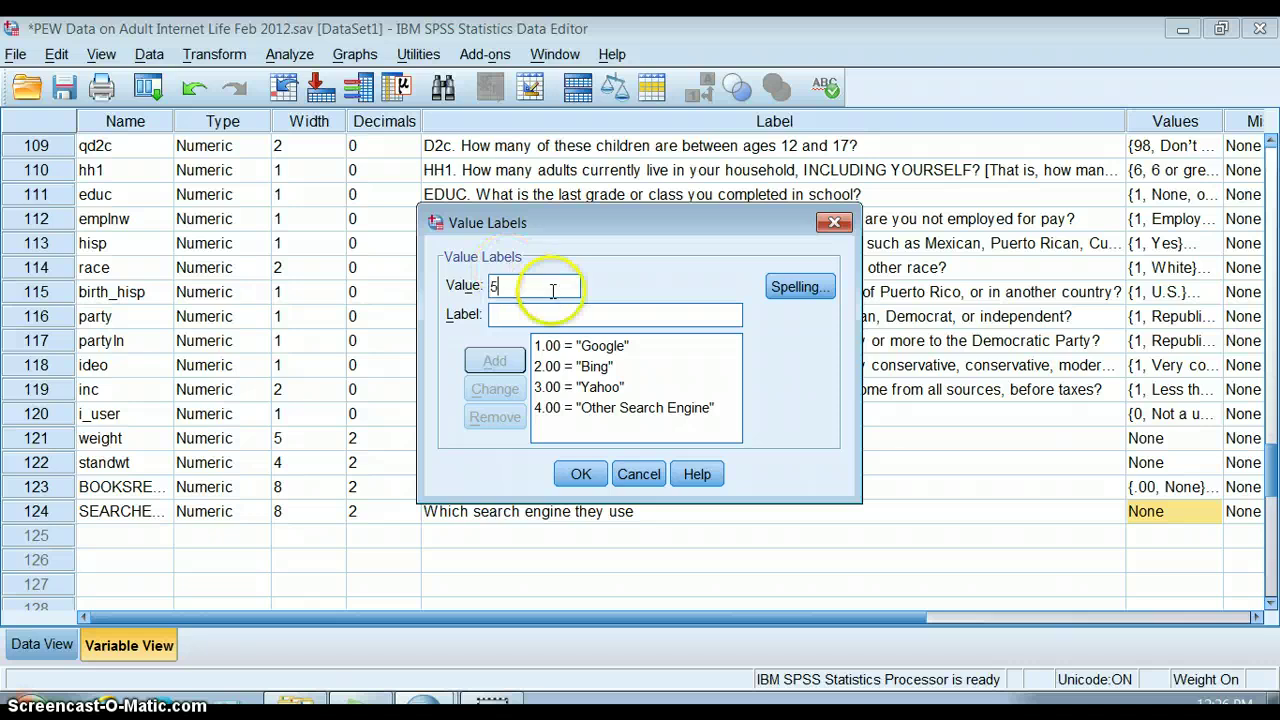
type("5")
left_click(528, 314)
type("None/Don't Know")
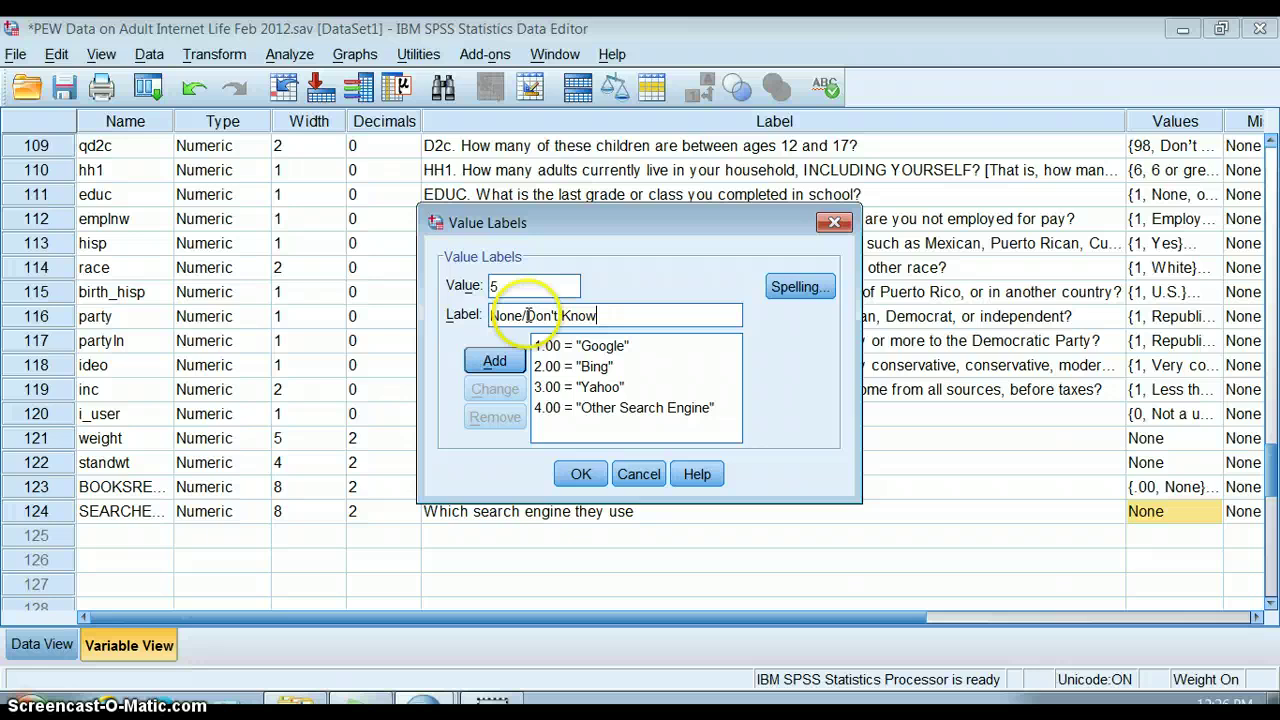
left_click(495, 362)
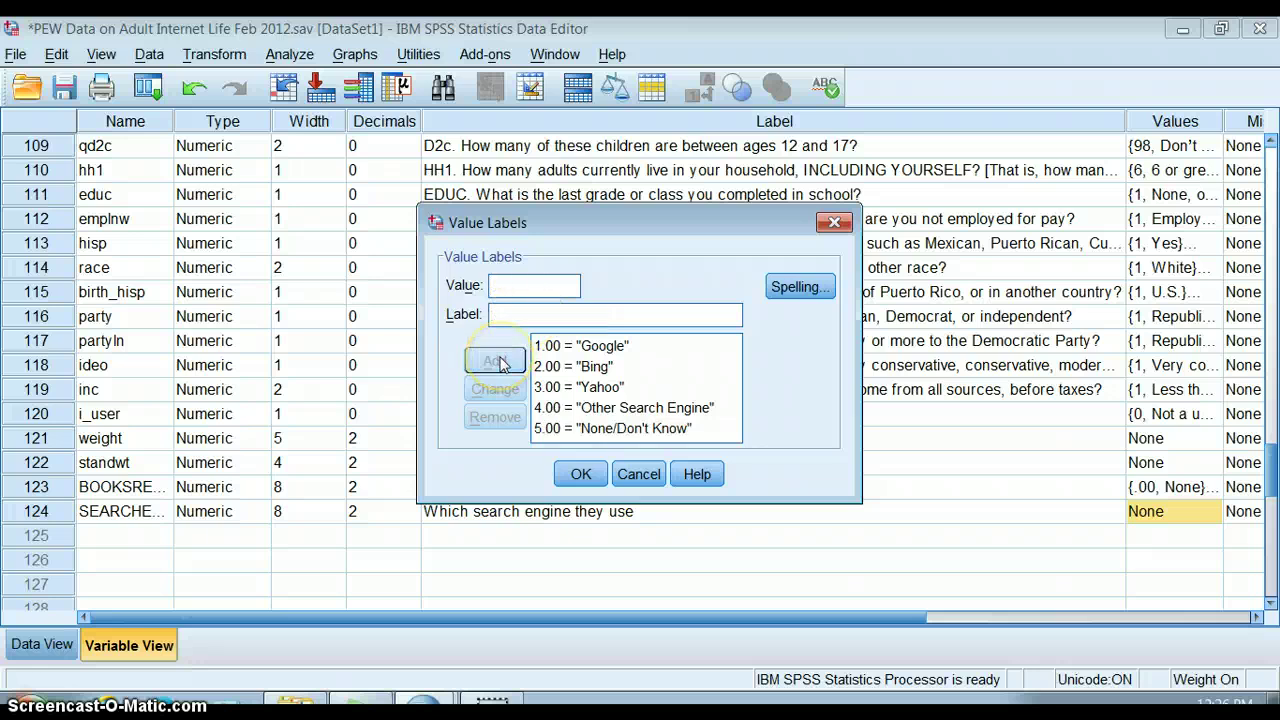
left_click(580, 476)
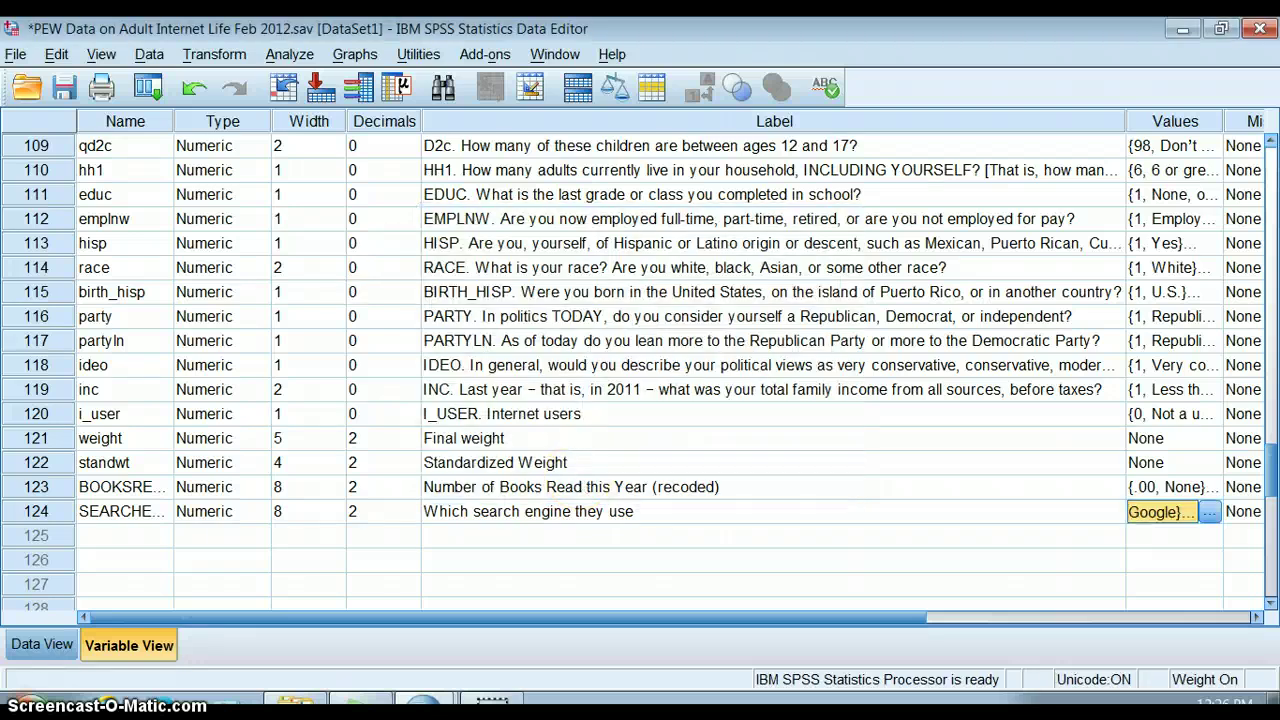
Step: Run Frequencies with SEARCHENG2 replacing Q33 as the only analysed variable
left_click(289, 54)
mouse_move(352, 110)
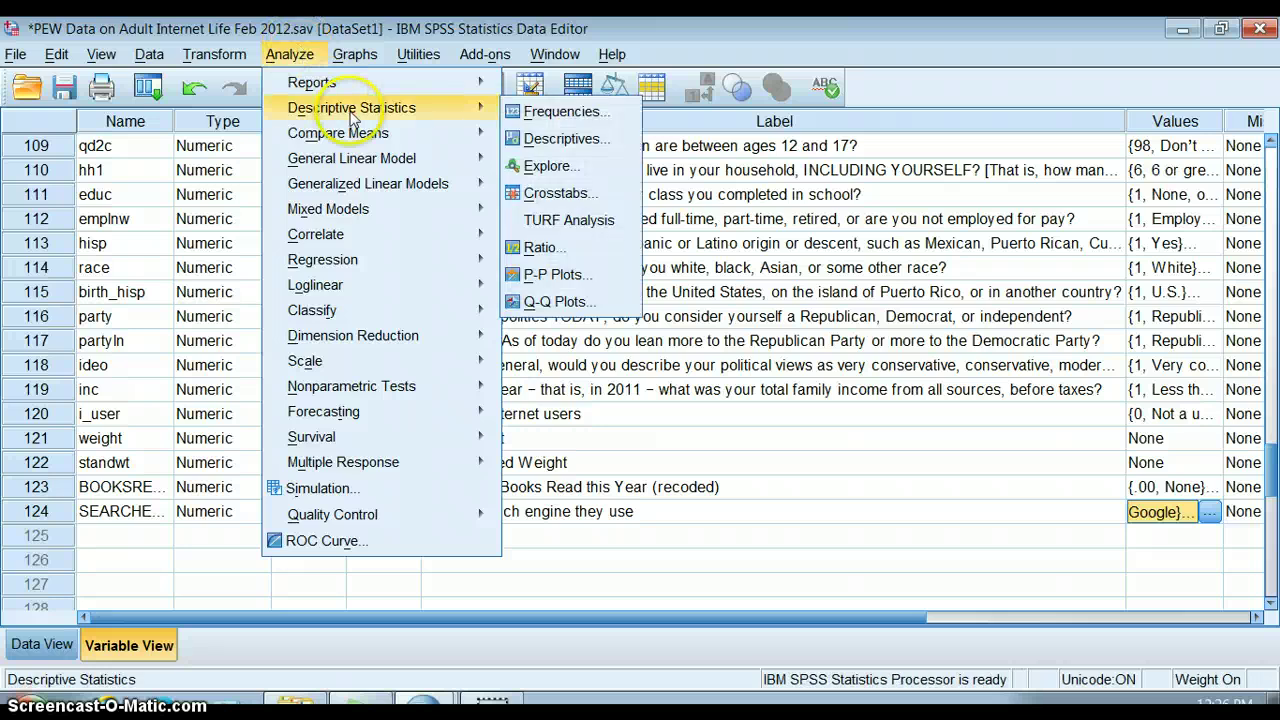
left_click(528, 107)
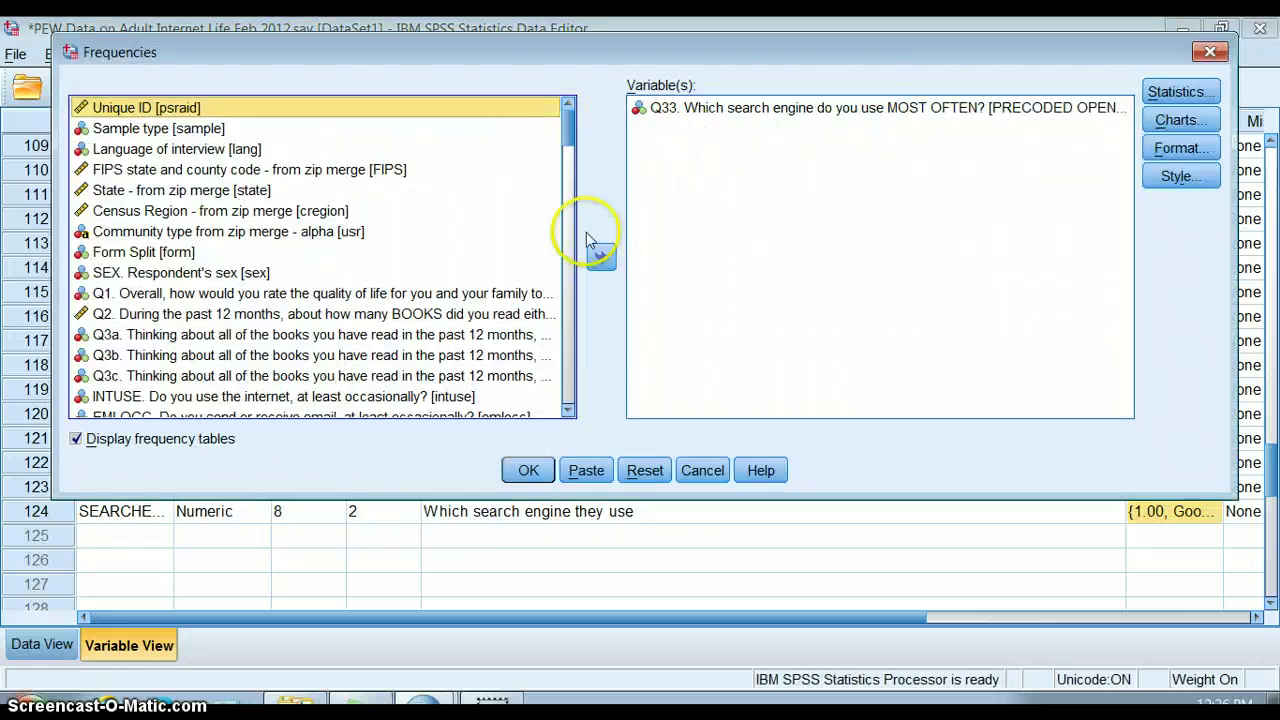
left_click_drag(566, 122, 568, 445)
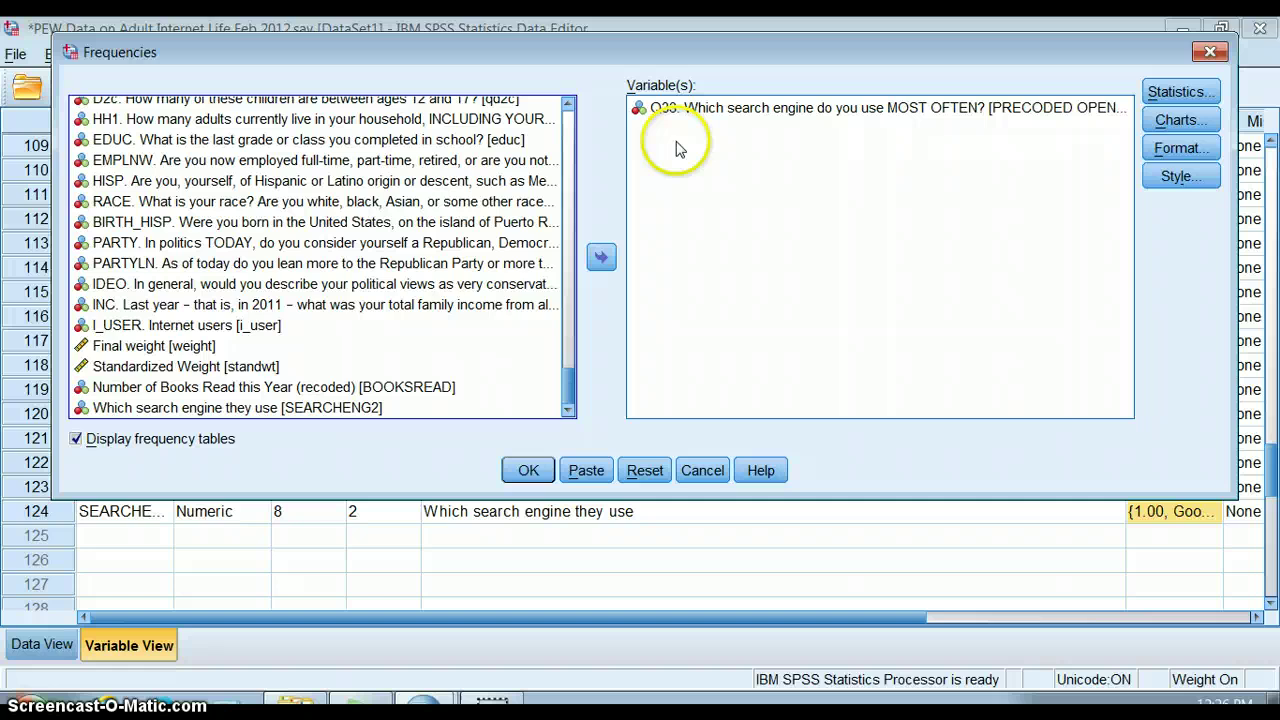
left_click(657, 107)
left_click(601, 259)
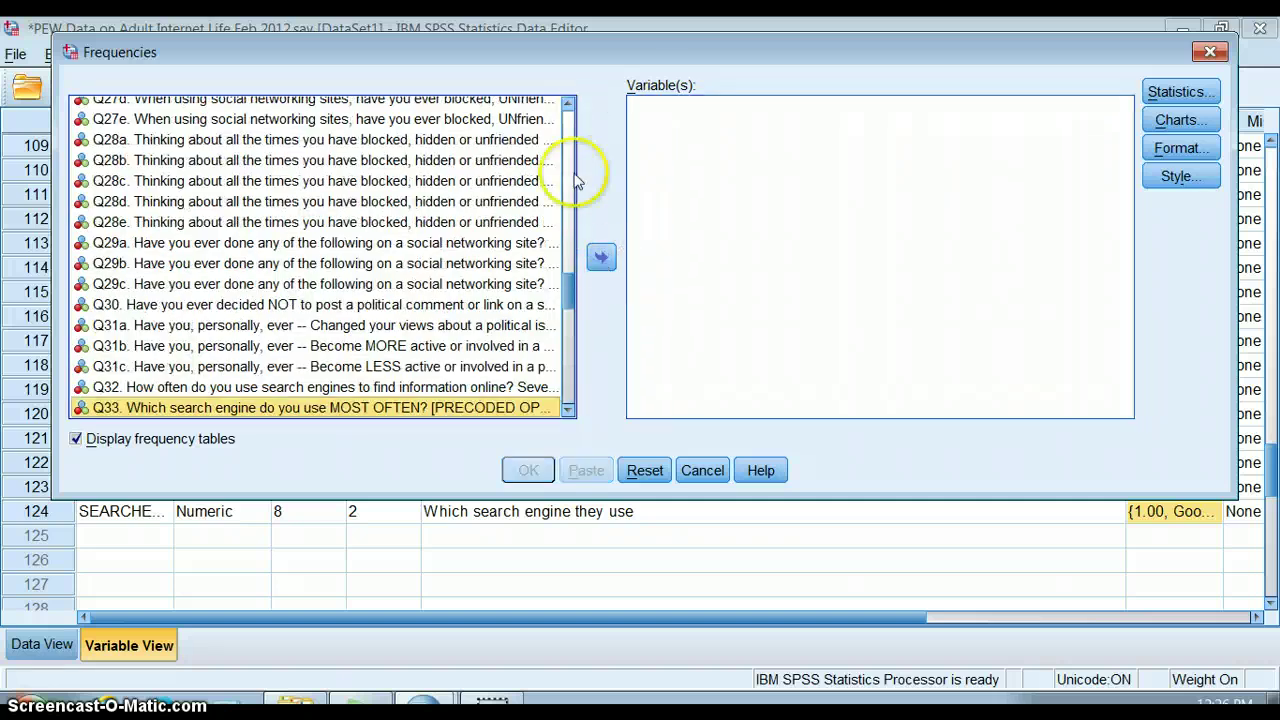
left_click_drag(572, 281, 571, 405)
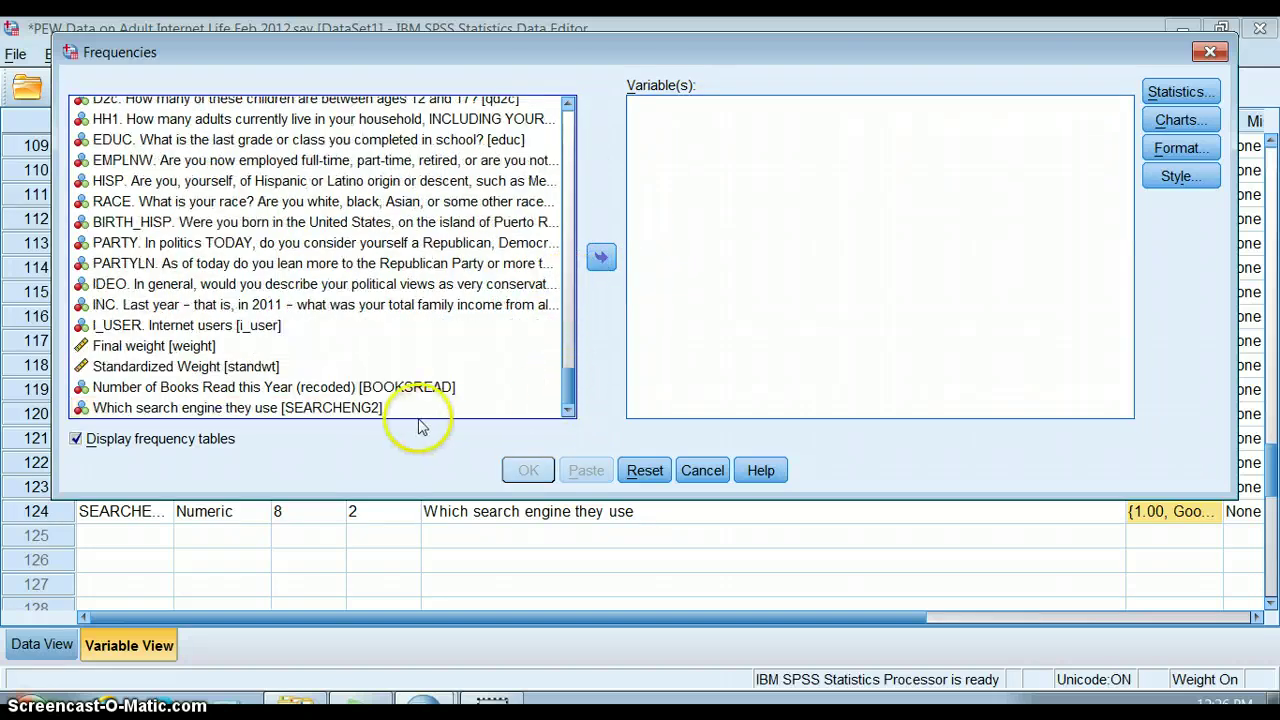
left_click(380, 406)
left_click(601, 257)
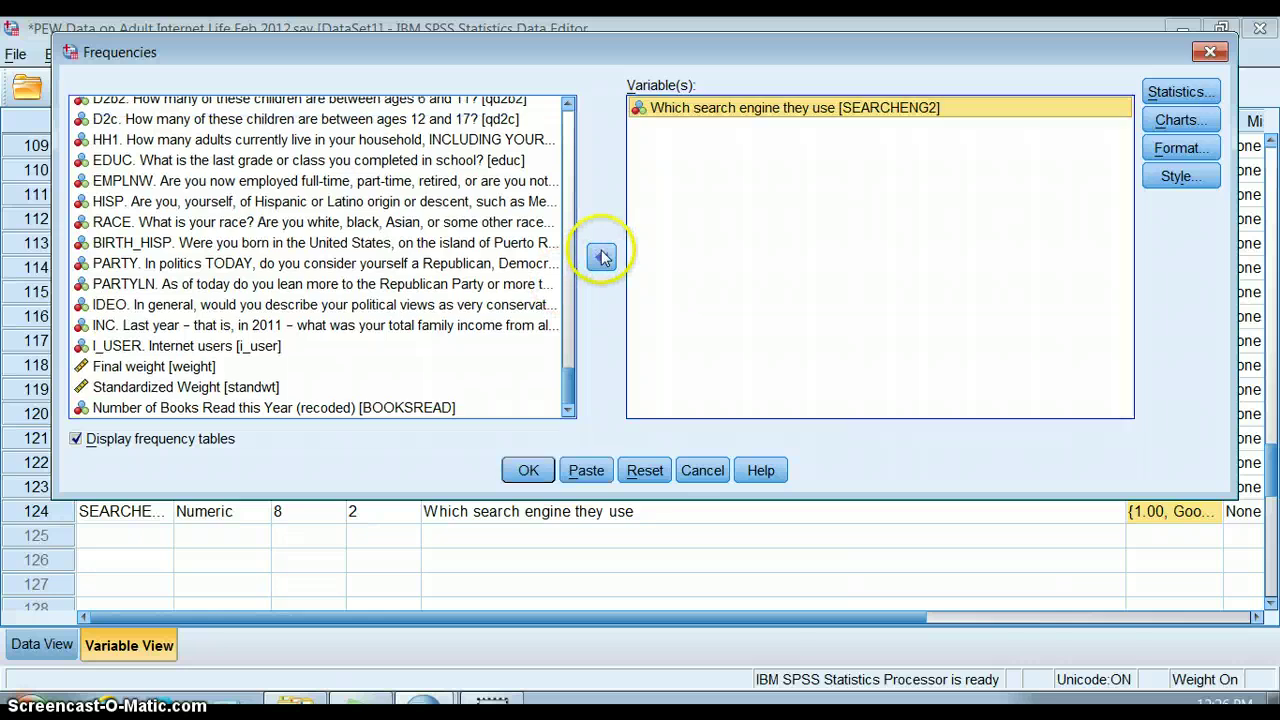
left_click(527, 471)
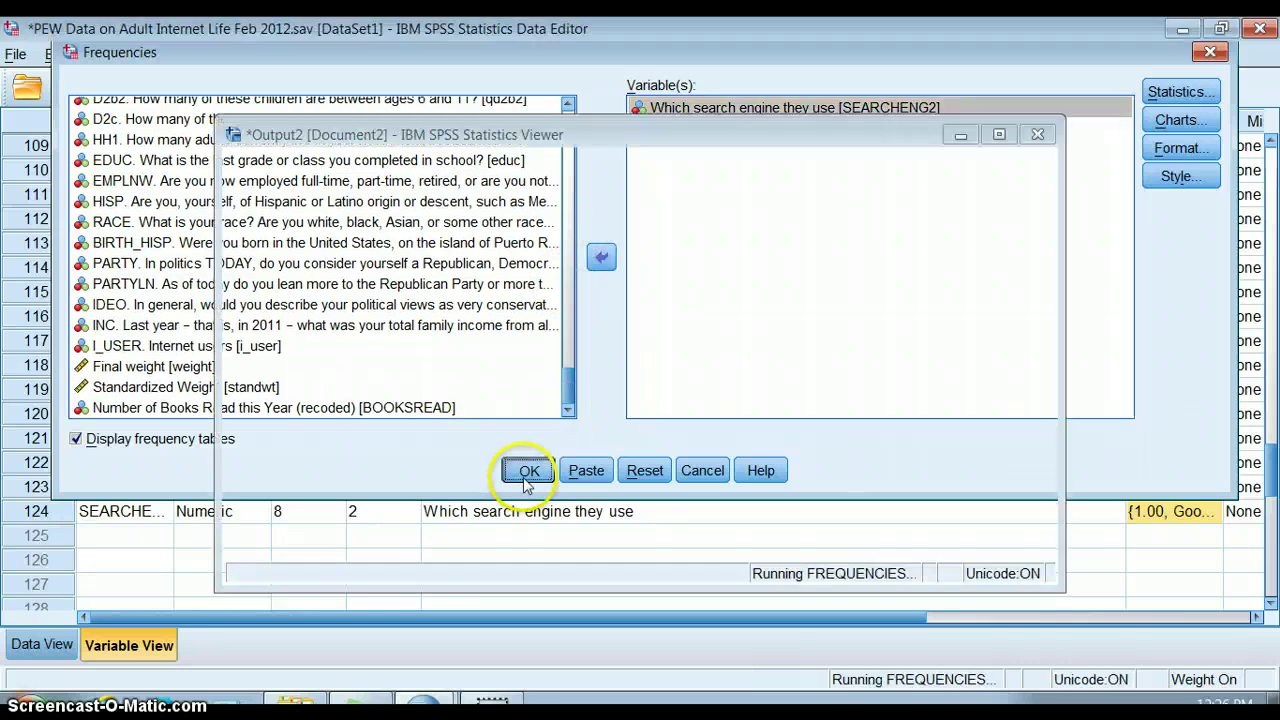
Step: Scroll to and select the SEARCHENG2 table: Google 4151, 4967 valid, 1605 missing
scroll(1047, 487, "down", 3)
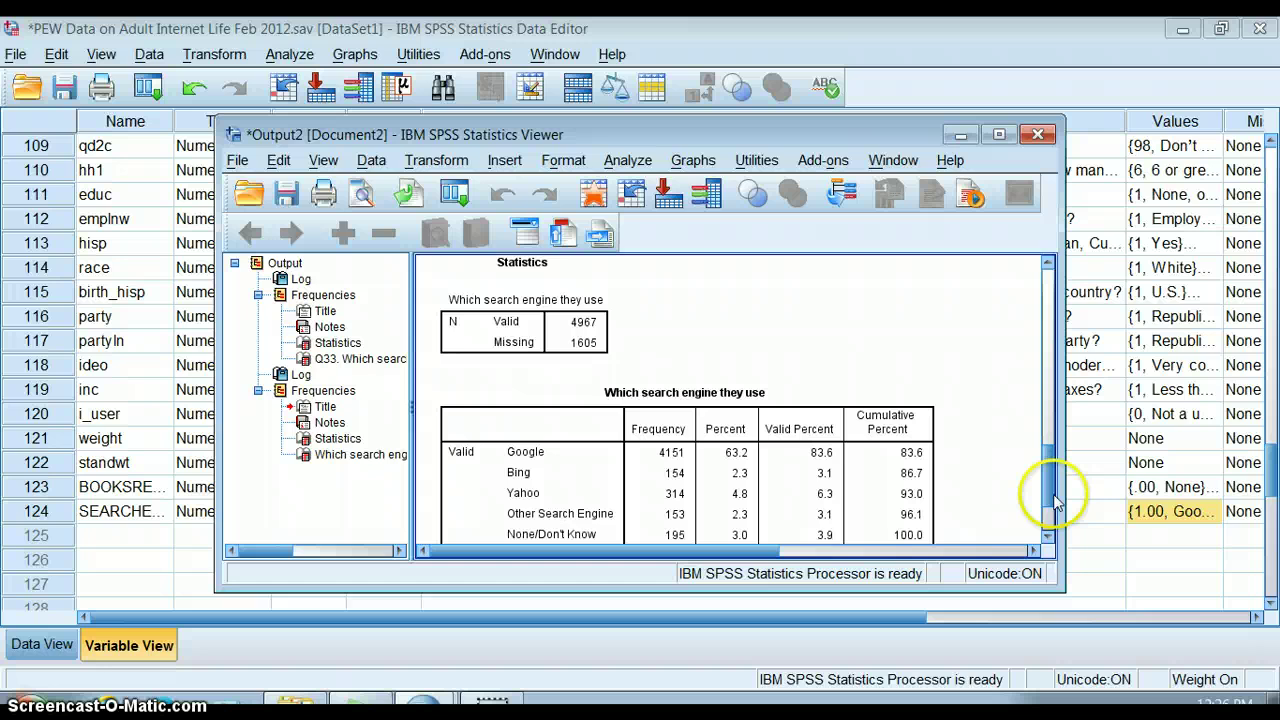
mouse_move(1054, 510)
left_mouse_down()
mouse_move(1057, 520)
mouse_move(1045, 370)
mouse_move(1050, 486)
mouse_move(1068, 505)
left_mouse_up()
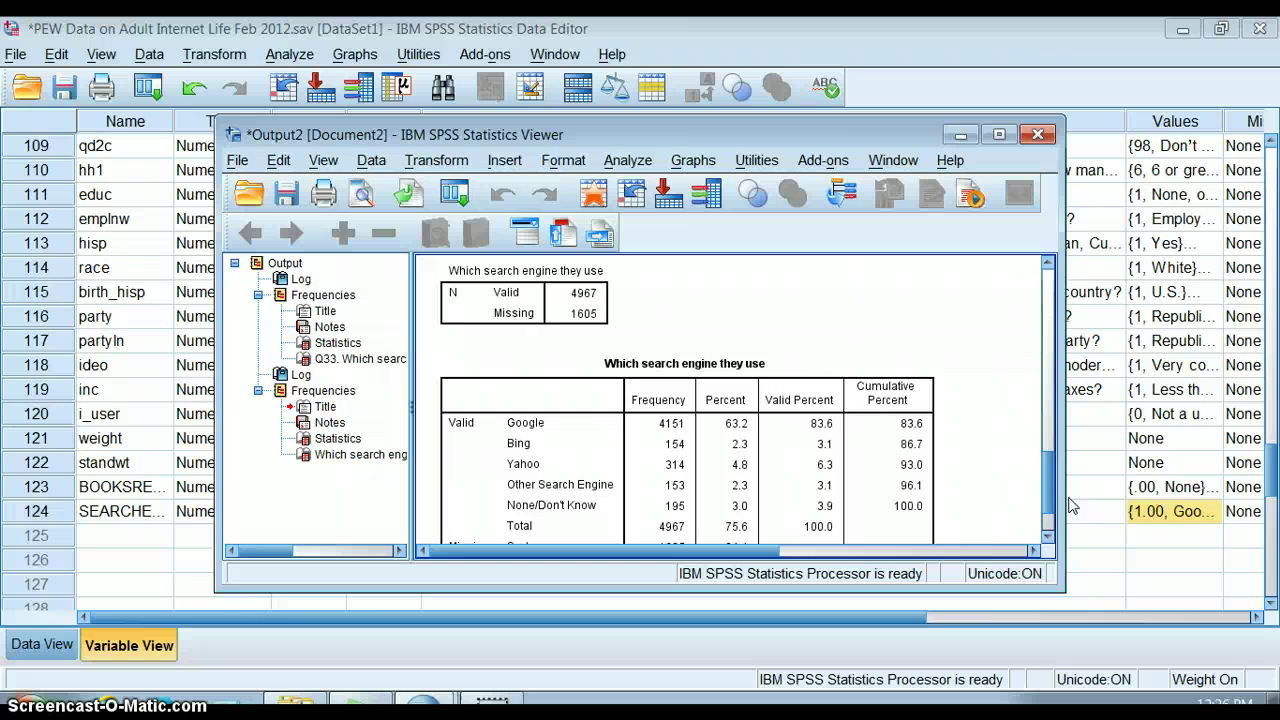
scroll(1070, 510, "down", 1)
left_click_drag(1003, 427, 543, 460)
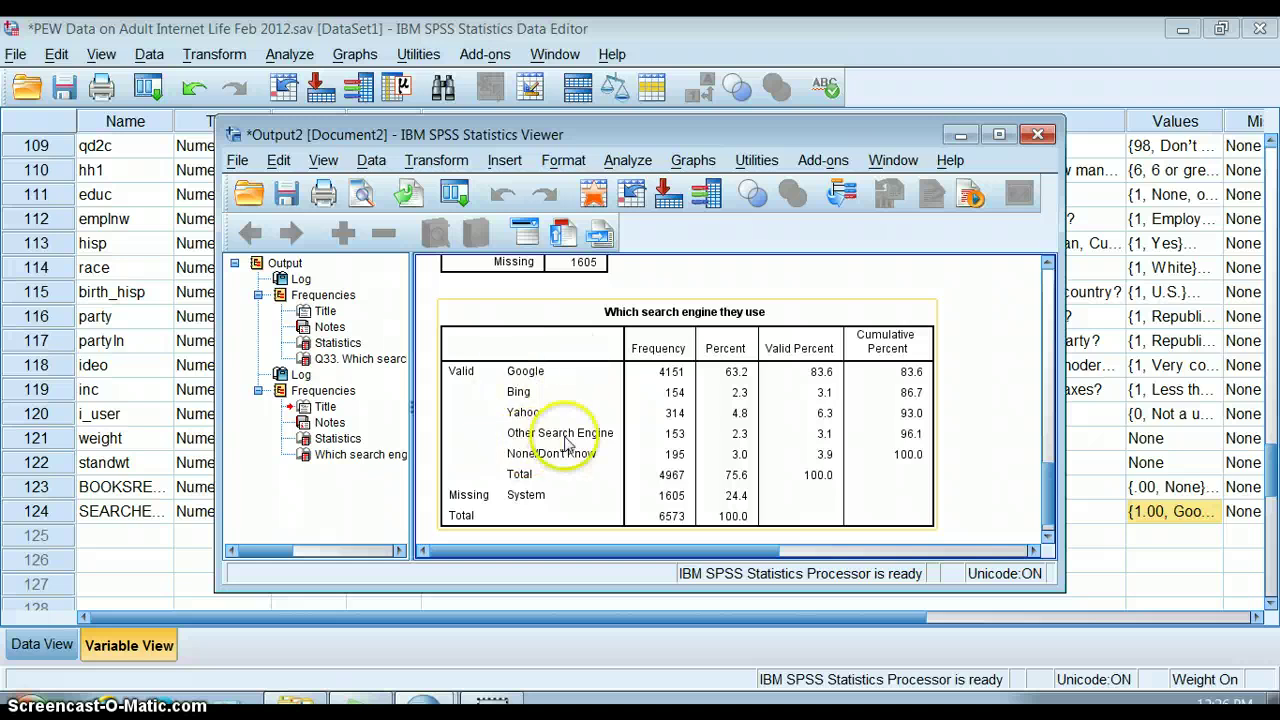